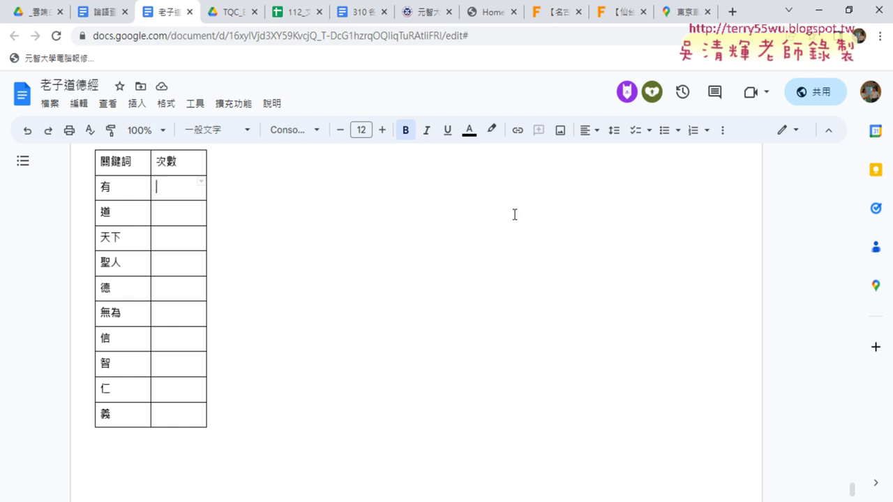
Minimize the Google Docs notes to show the Excel workbook and its 詞頻統計 bar chart.
left_click(820, 11)
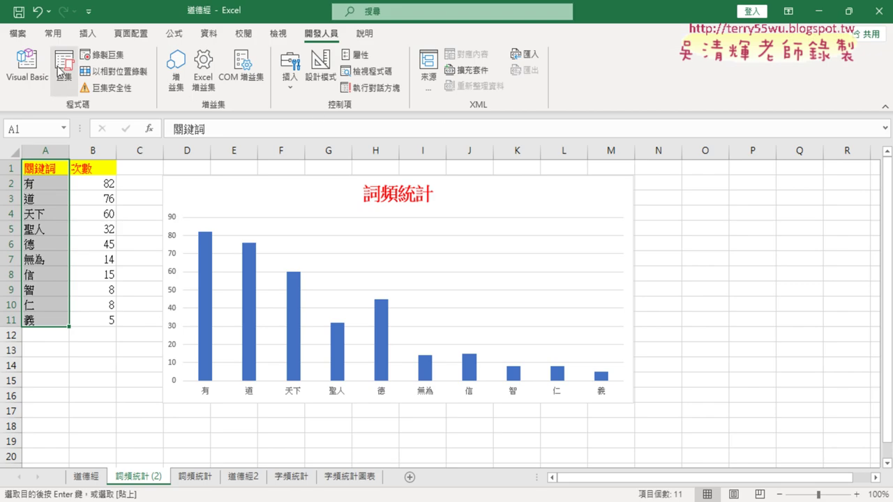
Clear the keyword counts in B3:B11 of 詞頻統計 (2), leaving only the 有 bar at 82.
left_click(26, 66)
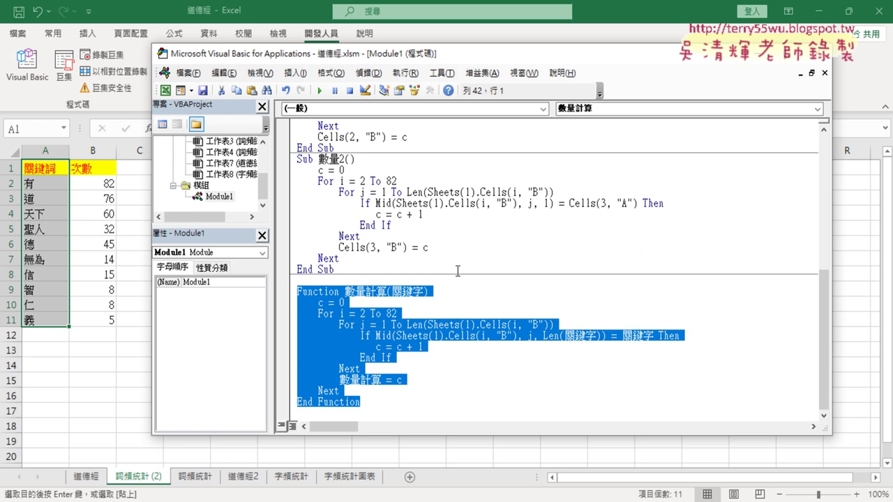
left_click(457, 277)
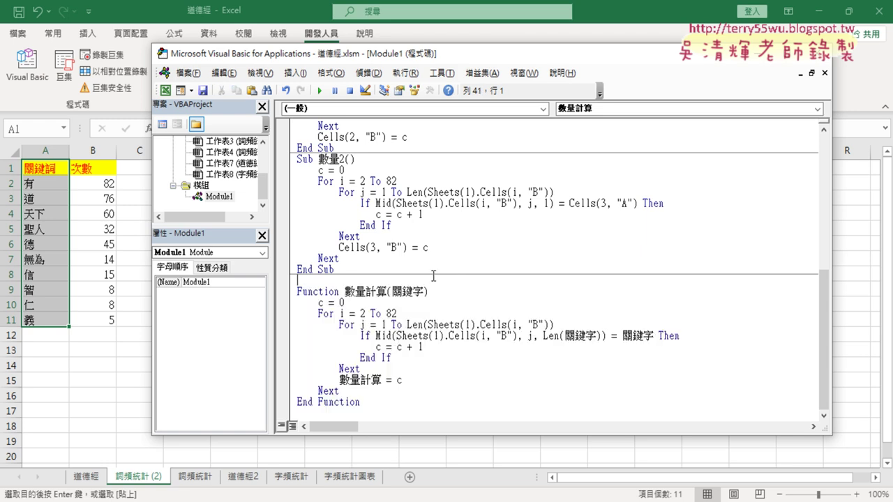
left_click_drag(103, 194, 106, 320)
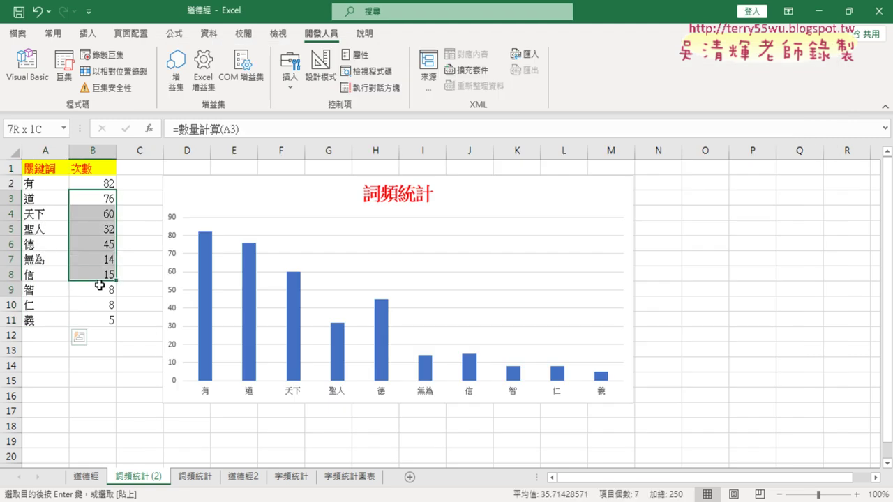
key("Delete")
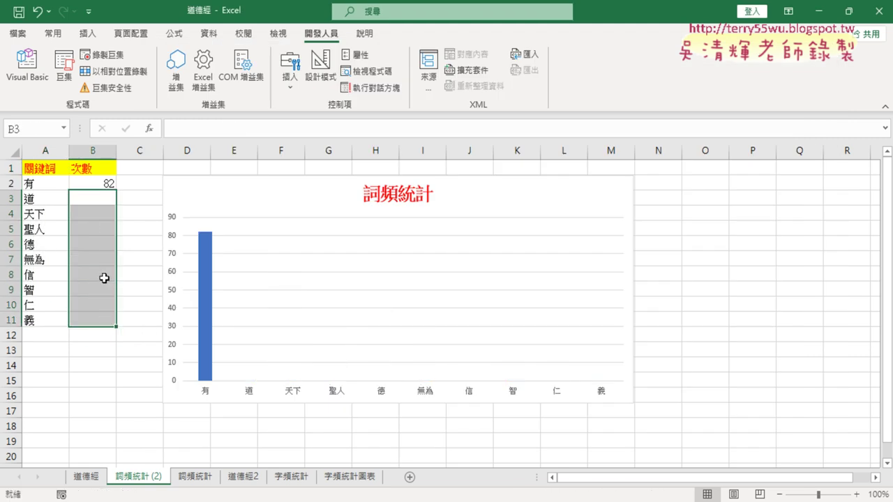
Run the 數量2 macro to write 76 for 道 into B3.
left_click(26, 66)
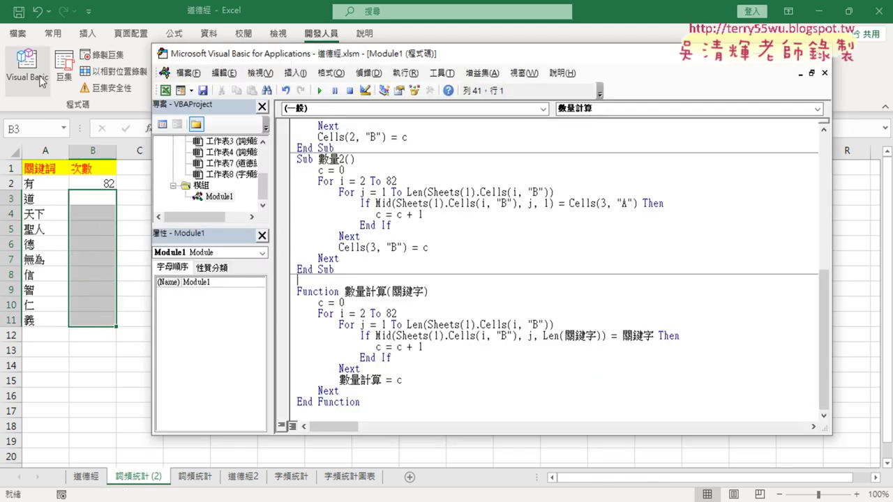
left_click(423, 247)
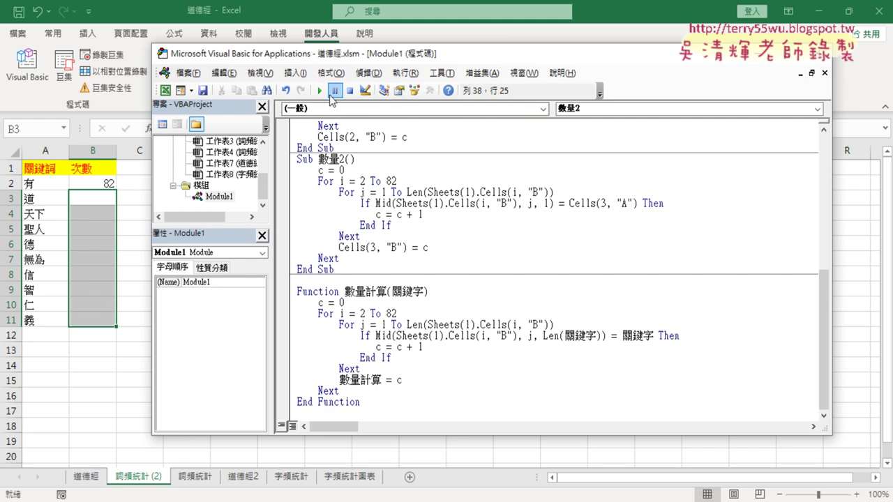
left_click(319, 91)
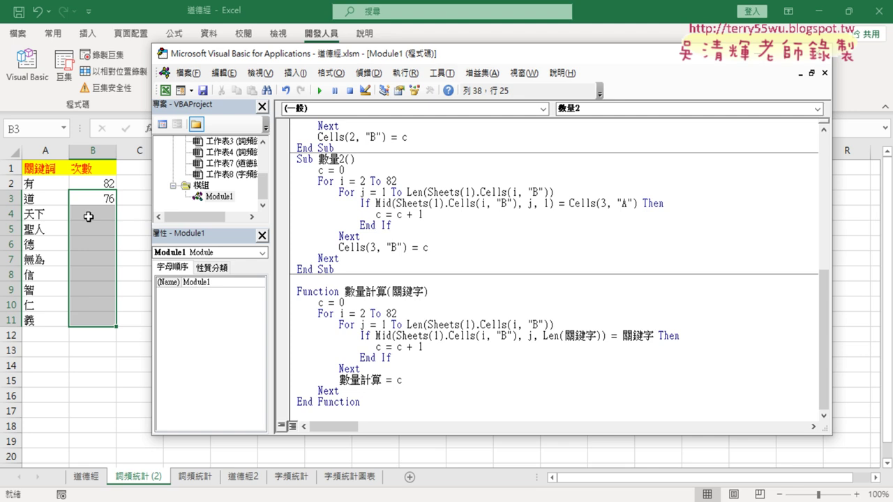
Change Cells(3, "A") and Cells(3, "B") to row 4 and rerun, giving 0 for 天下.
double_click(604, 204)
type("4")
double_click(373, 247)
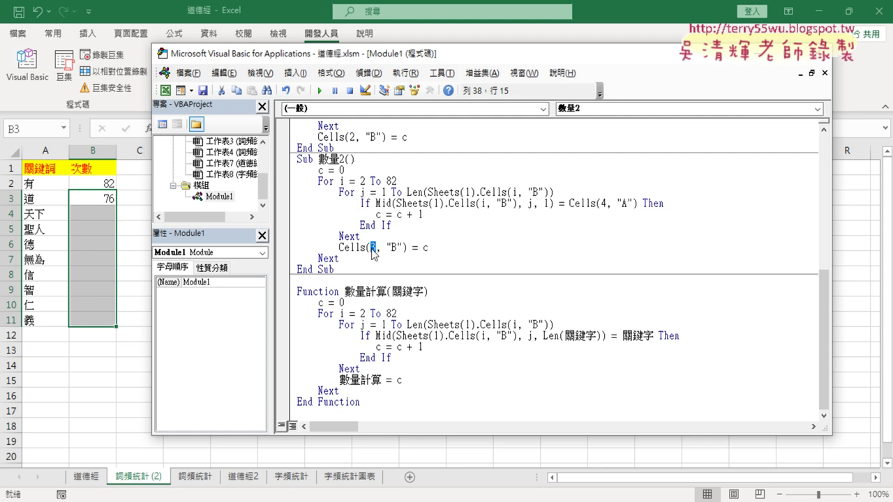
type("4")
left_click(319, 90)
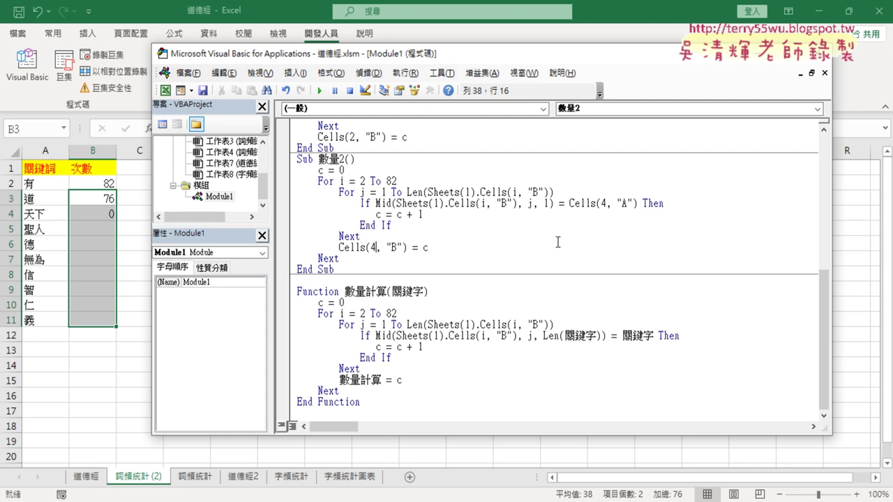
Set the Mid length to 2 and rerun the macro so B4 counts 天下 as 60.
double_click(384, 204)
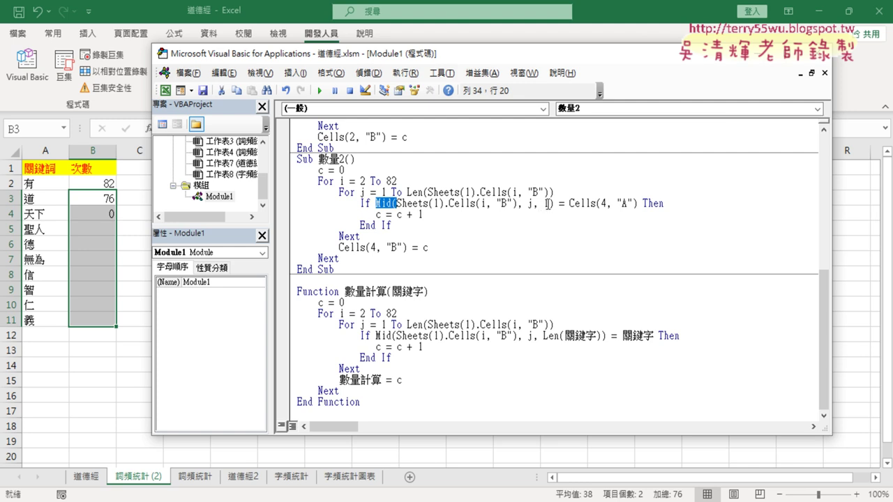
left_click_drag(396, 204, 550, 204)
type("2")
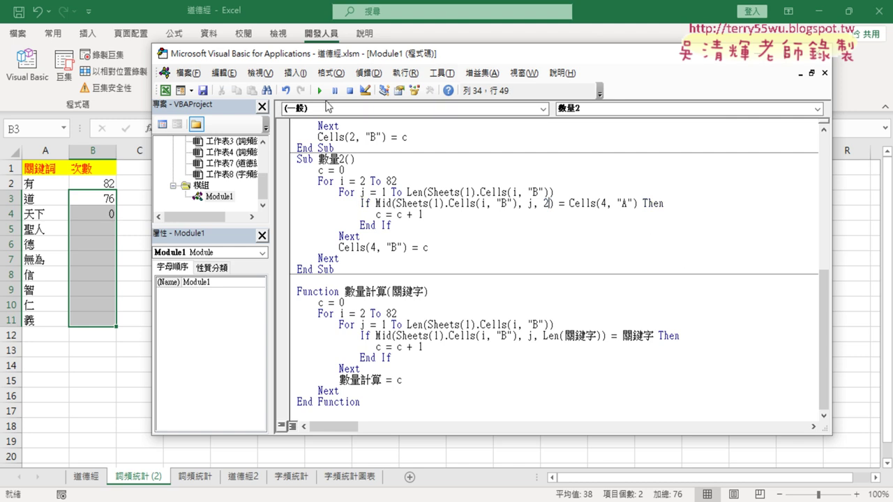
left_click(319, 90)
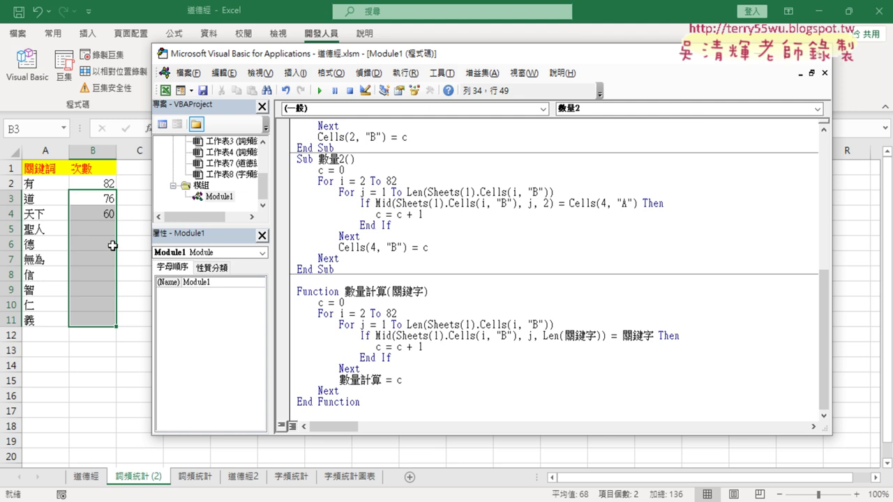
Replace Mid's fixed length 2 with Len(Cells(4, "A")).
double_click(545, 203)
left_click_drag(637, 204, 570, 205)
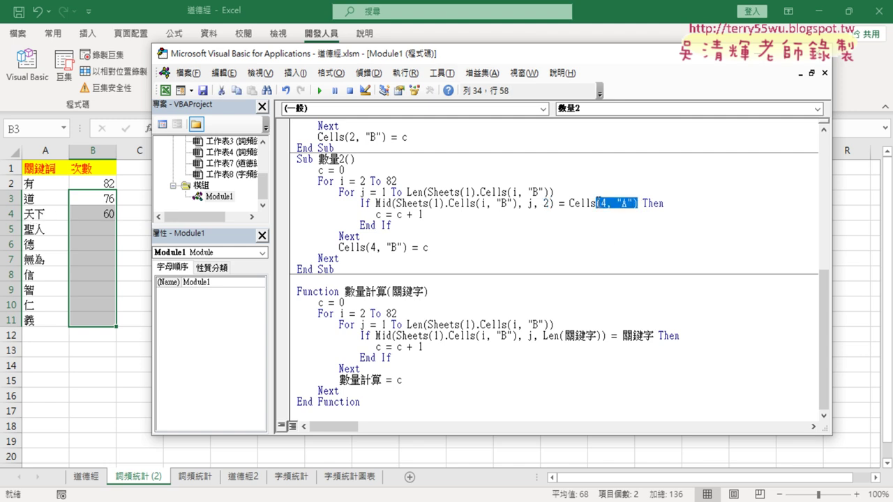
double_click(547, 204)
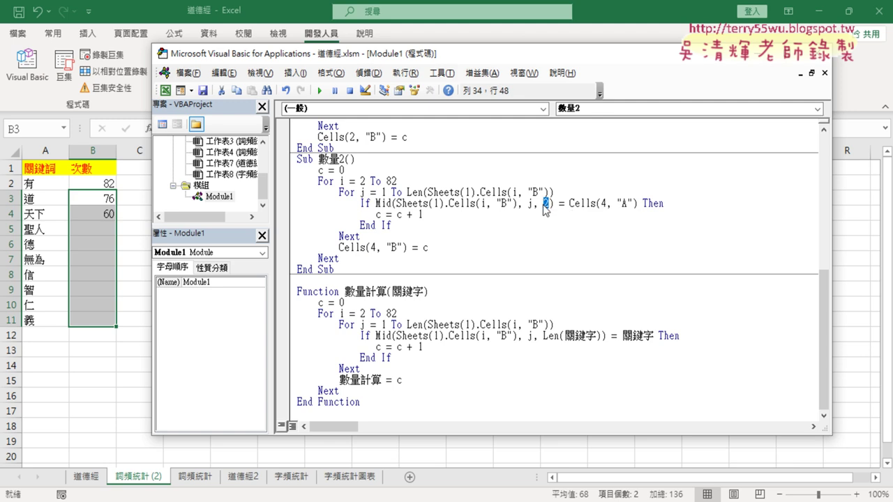
type("1")
key("BackSpace")
type("le")
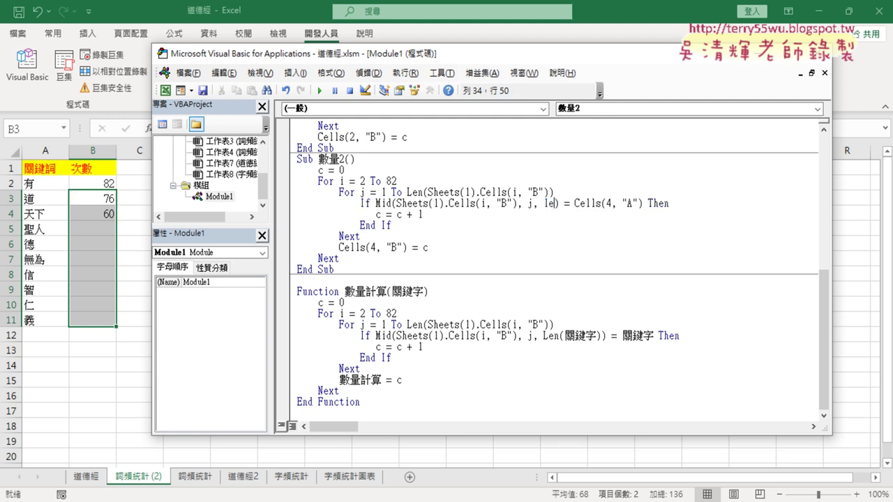
type("n()")
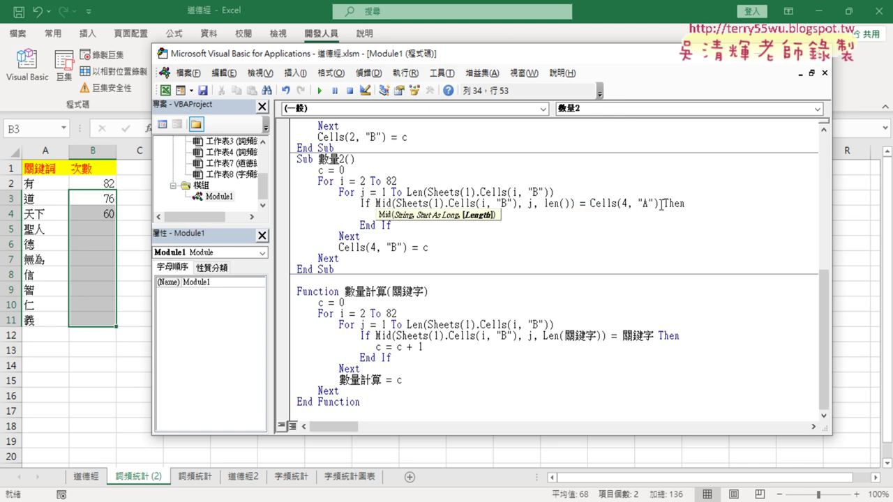
mouse_move(659, 205)
left_mouse_down()
mouse_move(566, 211)
mouse_move(632, 204)
left_mouse_up()
left_click(544, 203)
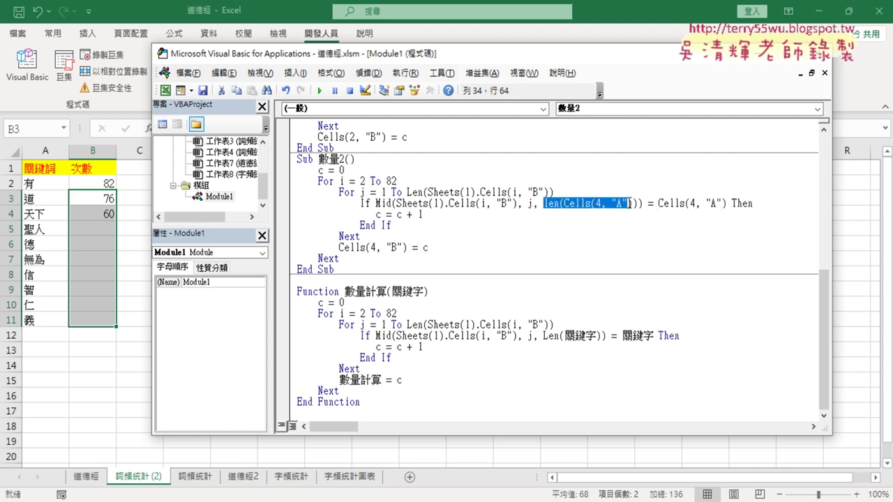
left_click(633, 247)
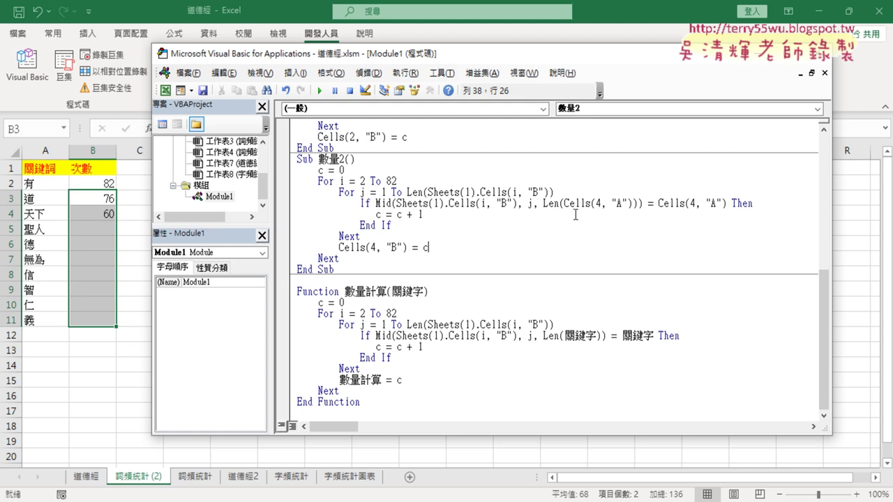
left_click_drag(538, 203, 631, 204)
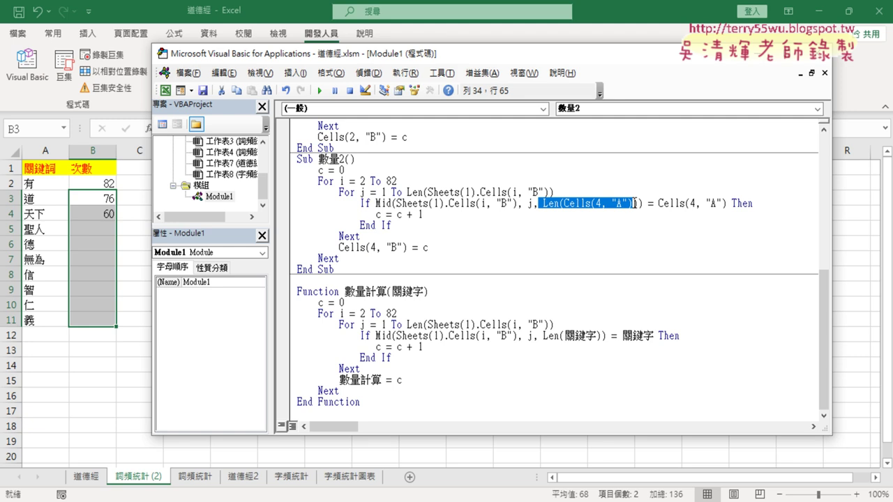
Retarget the macro to row 5 and run it, writing 32 for 聖人 in B5.
double_click(694, 202)
type("5")
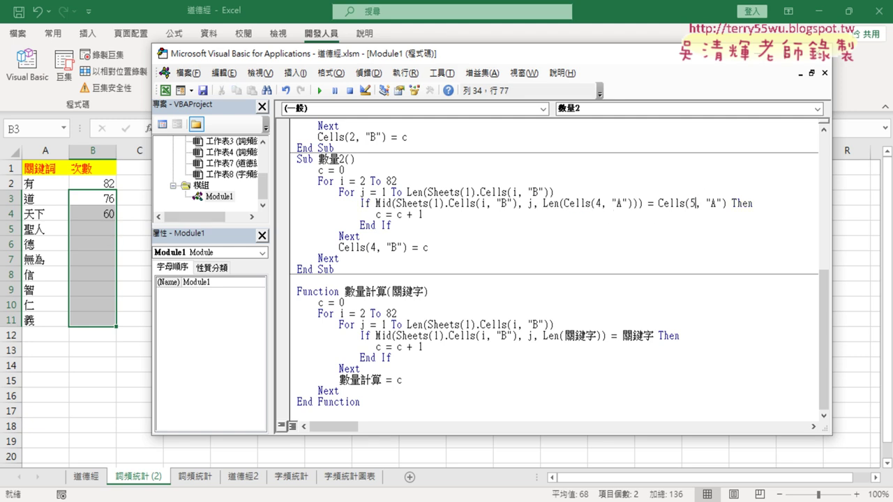
double_click(372, 247)
type("5")
left_click(325, 90)
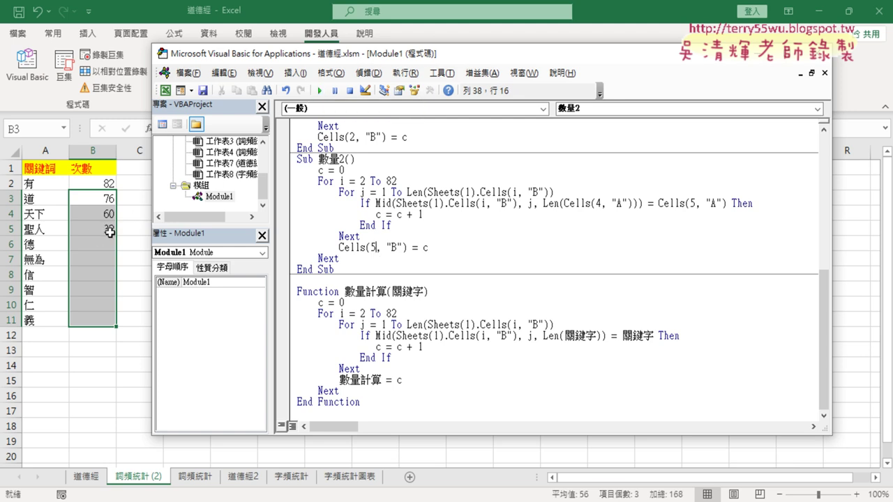
Retarget every row reference, including inside Len, to row 6 and run, writing 45 for 德.
double_click(692, 203)
type("6")
double_click(376, 247)
type("6")
left_click(319, 91)
left_click(599, 203)
double_click(599, 203)
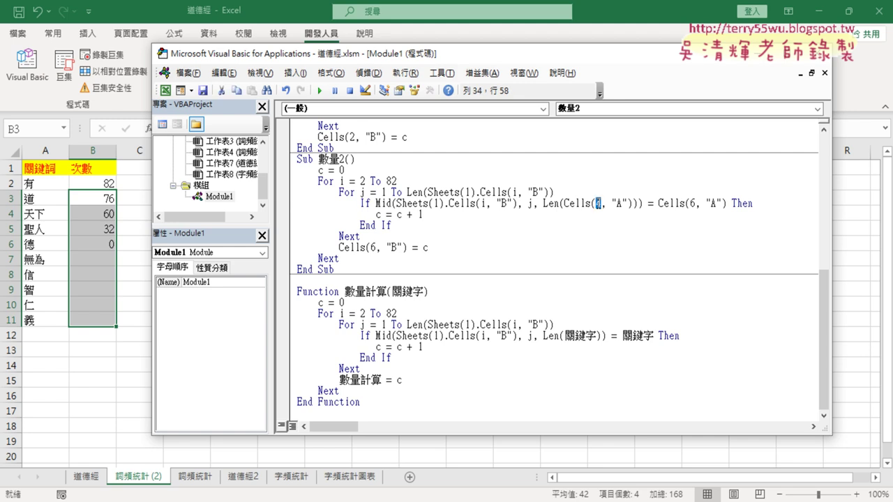
type("6")
left_click(321, 92)
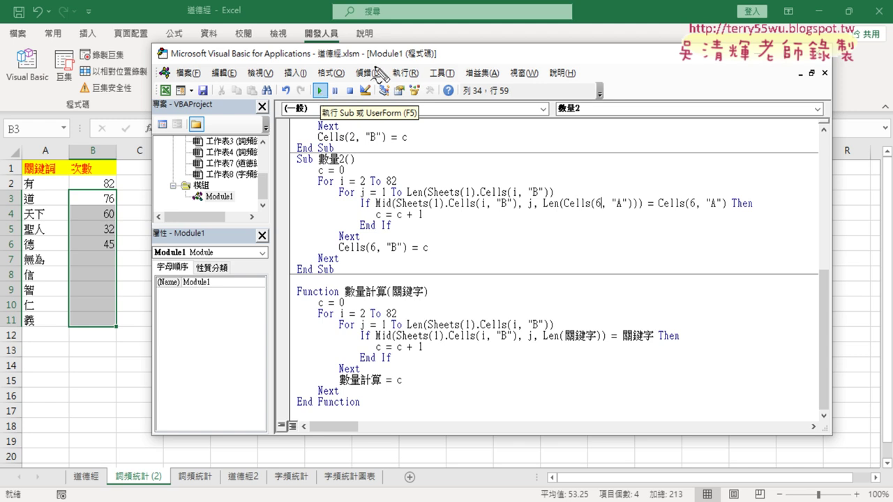
left_click_drag(595, 210, 604, 208)
left_click_drag(689, 209, 699, 208)
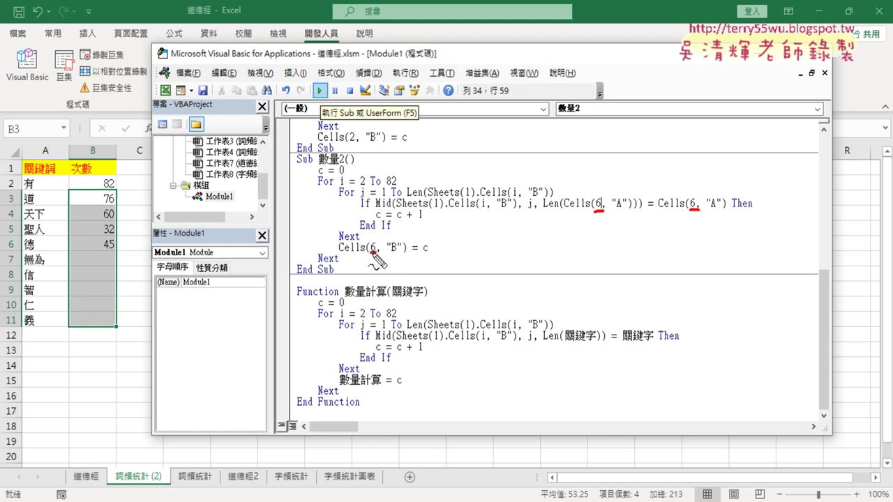
left_click_drag(368, 253, 378, 253)
left_click_drag(8, 197, 13, 202)
left_click_drag(7, 325, 16, 326)
mouse_move(572, 149)
left_mouse_down()
mouse_move(596, 200)
mouse_move(600, 190)
left_mouse_up()
mouse_move(662, 145)
left_mouse_down()
mouse_move(689, 200)
mouse_move(698, 187)
left_mouse_up()
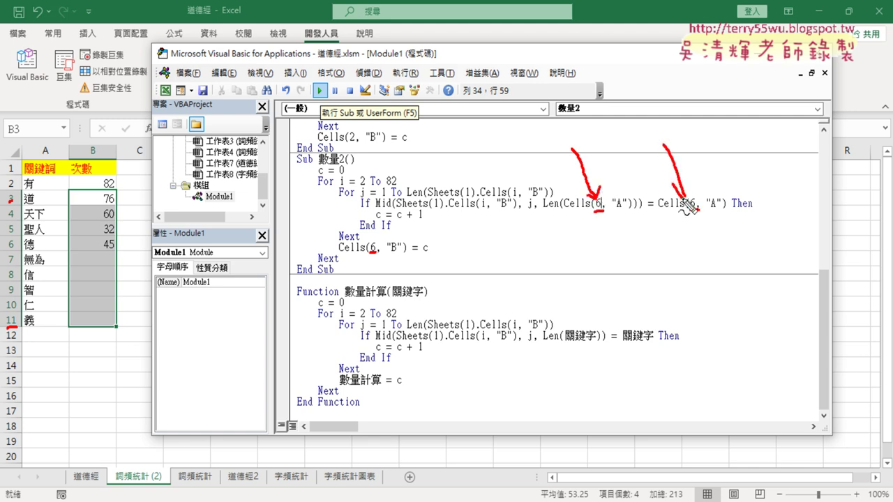
mouse_move(357, 203)
left_mouse_down()
mouse_move(370, 251)
mouse_move(386, 221)
left_mouse_up()
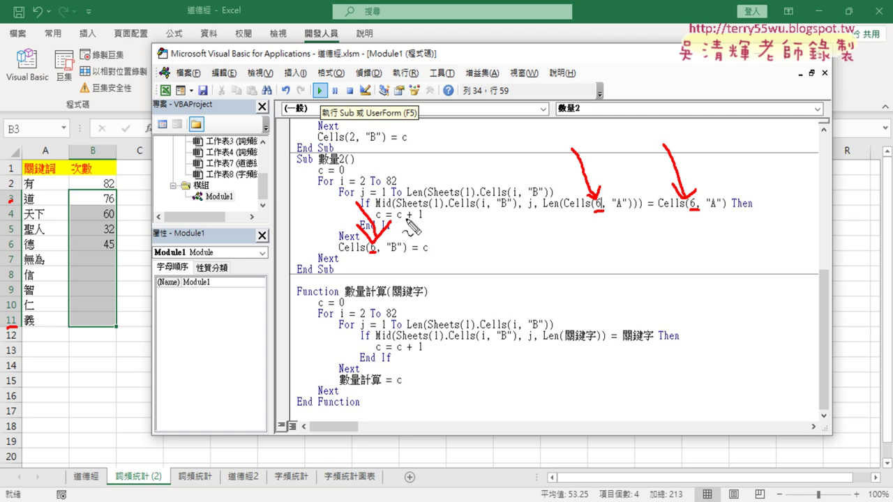
key("Escape")
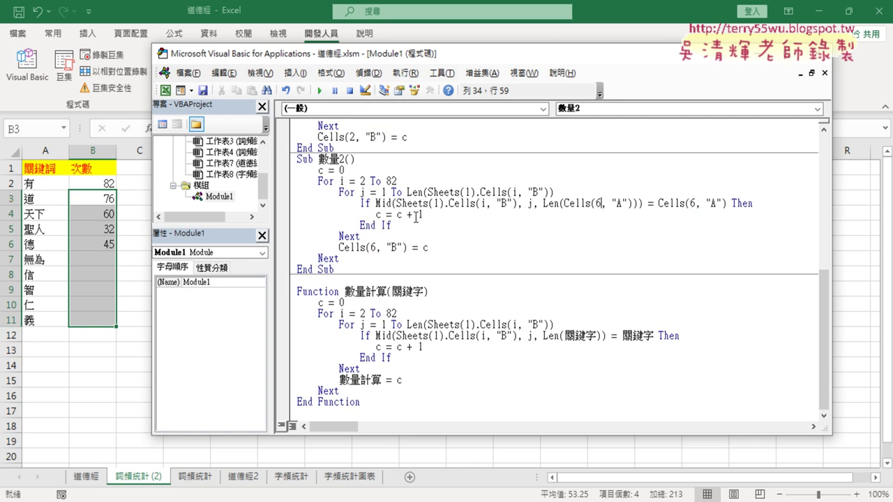
double_click(396, 163)
left_click(392, 164)
Add a For k = 2 To 11 … Next loop after the c = 0 line.
left_click(358, 170)
key("Return")
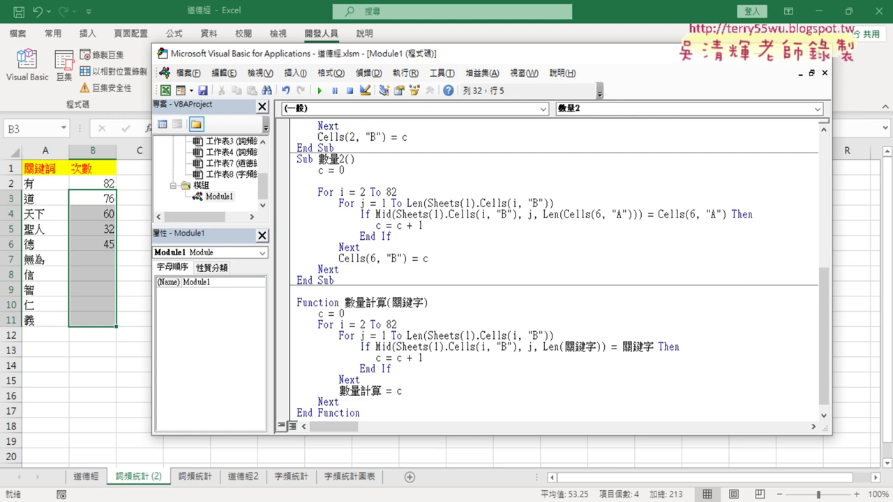
key("Return")
left_click(318, 181)
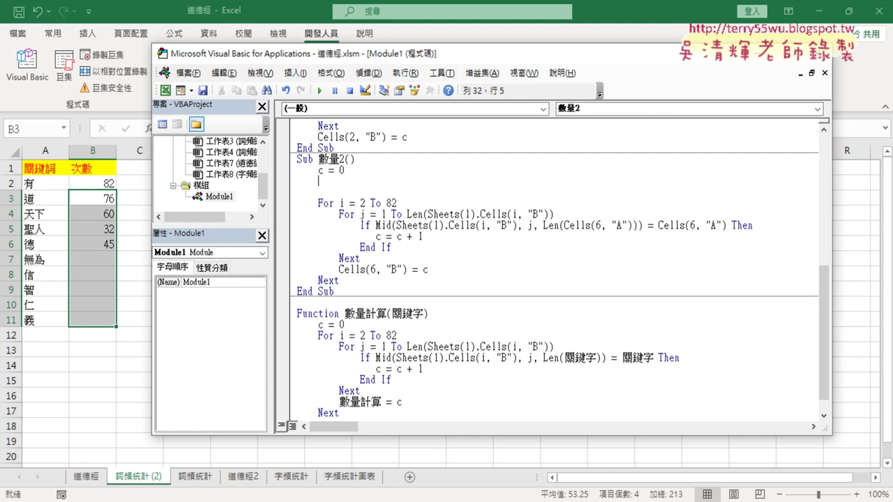
type("f")
type("or ")
type("k=")
type("2 to ")
type("11")
key("Return")
key("Return")
type("ne")
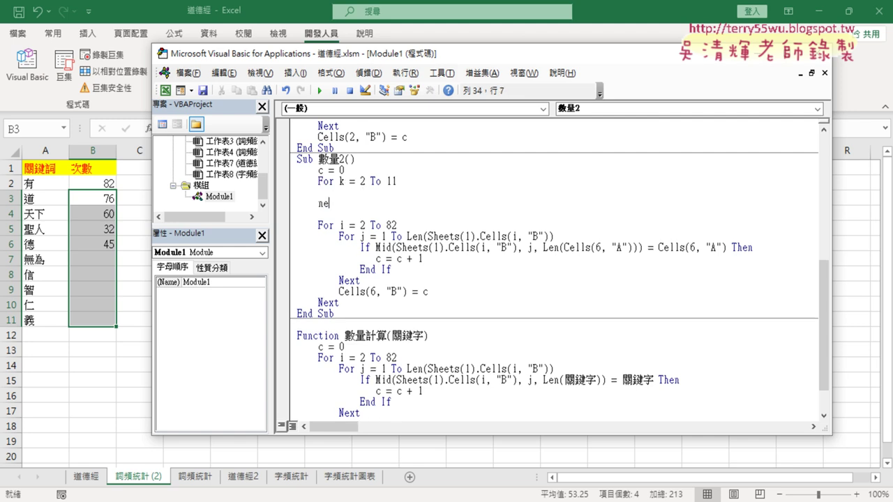
type("xt")
key("Up")
Replace row 6 with k in Len(Cells(k, "A")), Cells(k, "A") and Cells(k, "B").
double_click(597, 248)
type("k")
left_click(695, 247)
double_click(693, 247)
type("k")
double_click(374, 292)
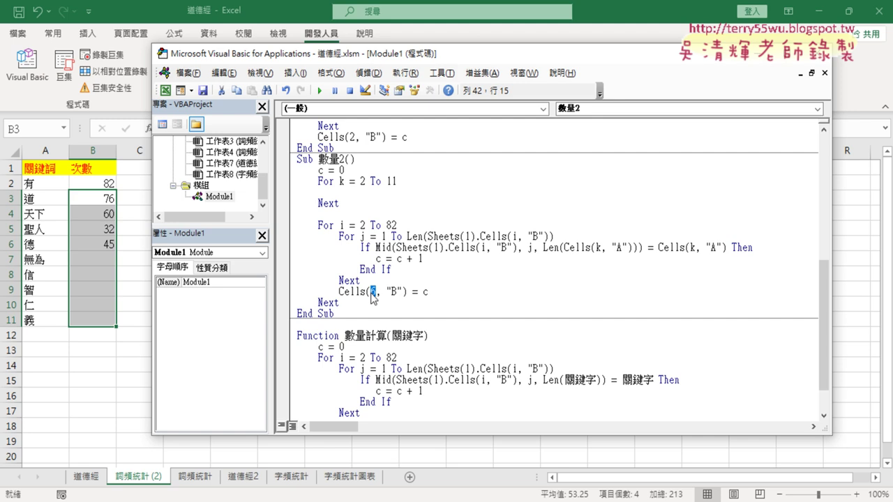
type("k")
Move the For i block inside the For k loop, indent it, and delete the extra blank lines.
mouse_move(340, 303)
left_mouse_down()
mouse_move(302, 259)
mouse_move(297, 225)
left_mouse_up()
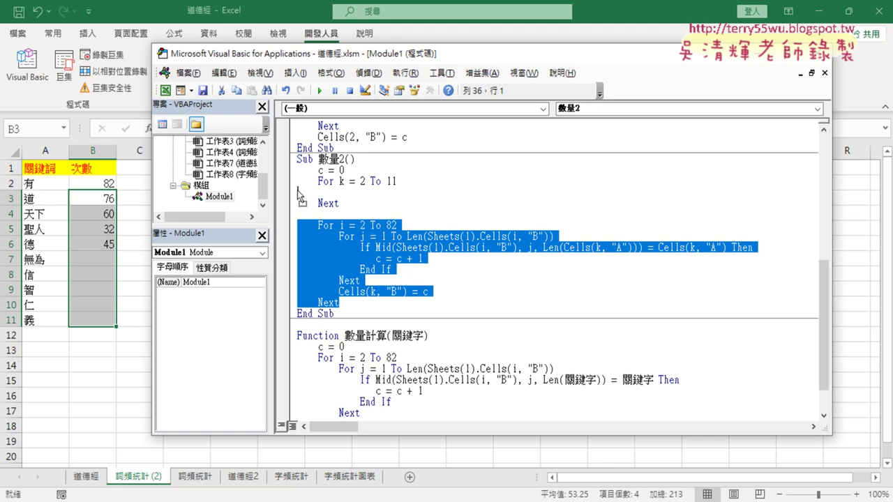
left_click_drag(298, 189, 298, 191)
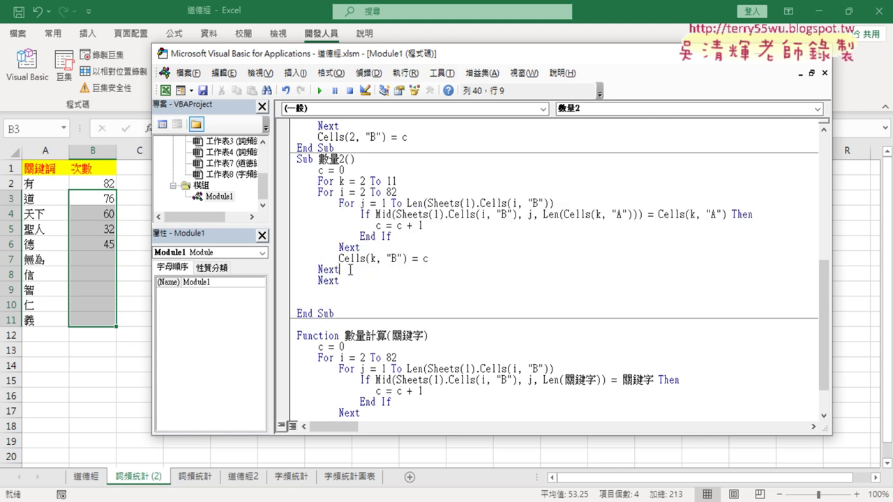
mouse_move(340, 269)
left_mouse_down()
mouse_move(304, 225)
mouse_move(298, 192)
left_mouse_up()
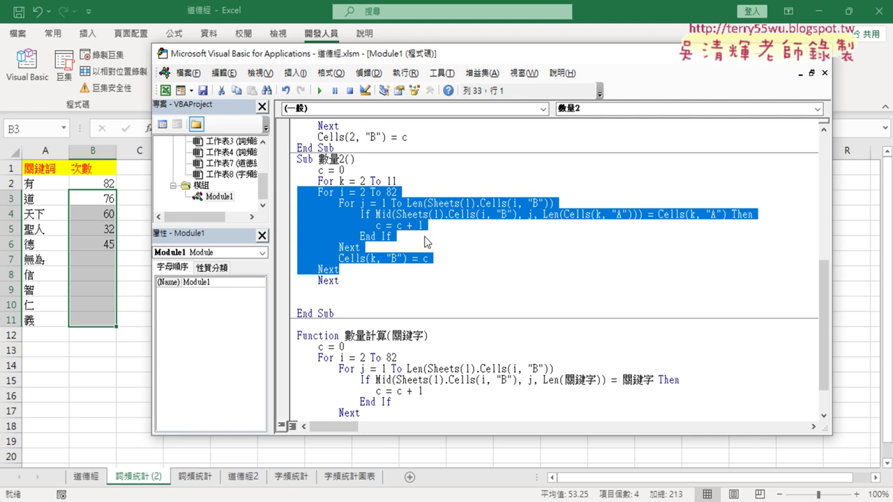
key("Tab")
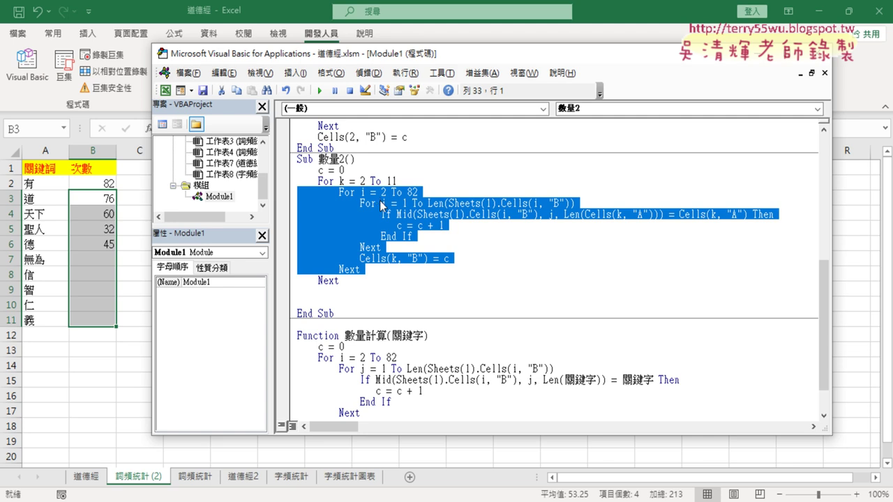
left_click_drag(352, 286, 354, 305)
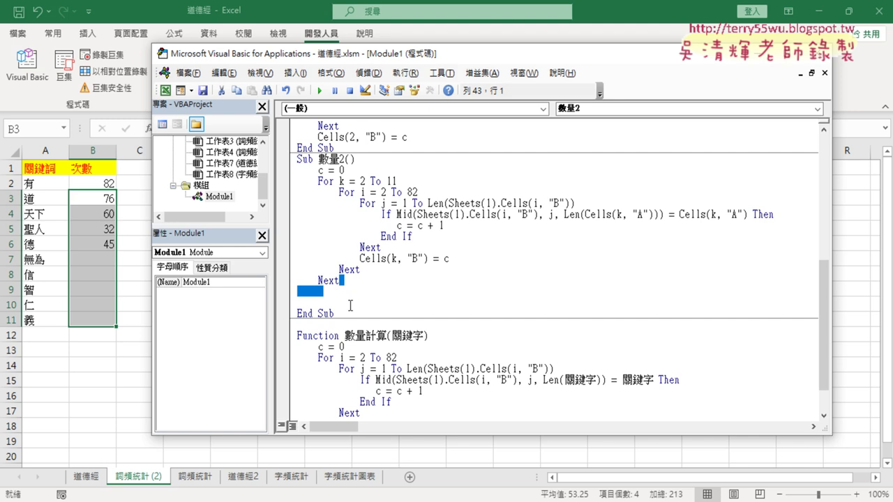
key("Delete")
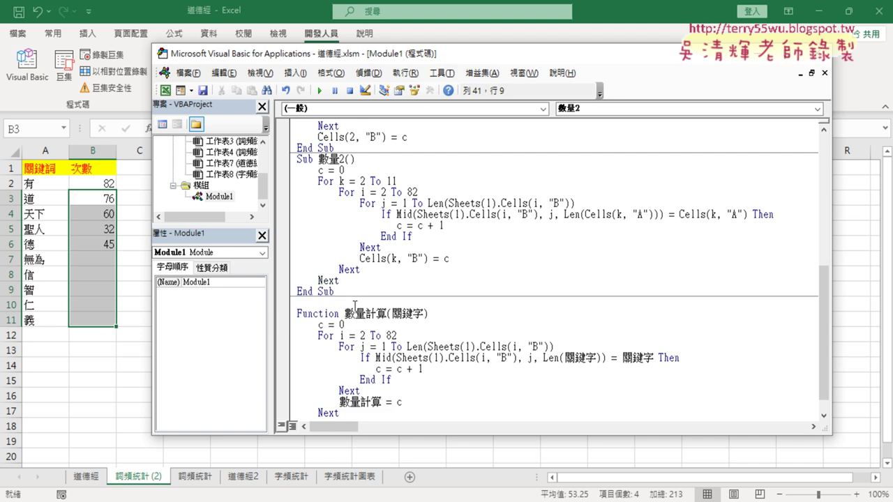
Run 數量2 to fill B3:B11 with running totals 158 to 345, then review c and the For k line.
left_click(413, 224)
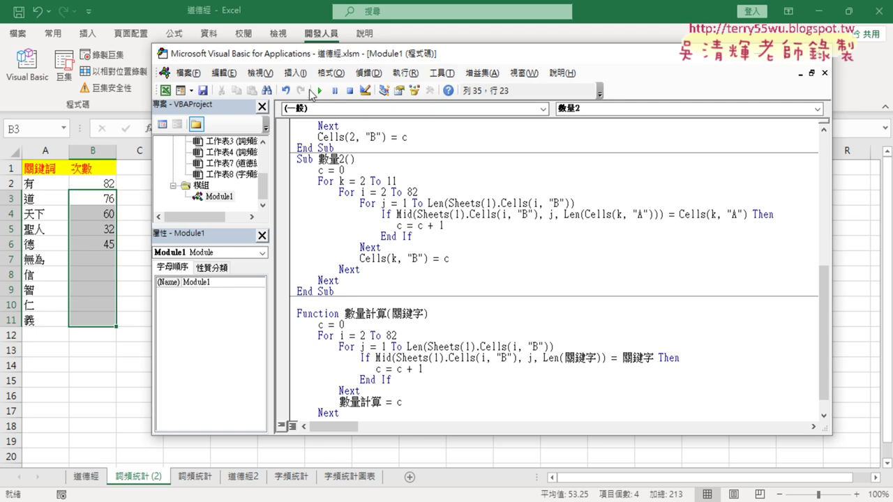
left_click(318, 90)
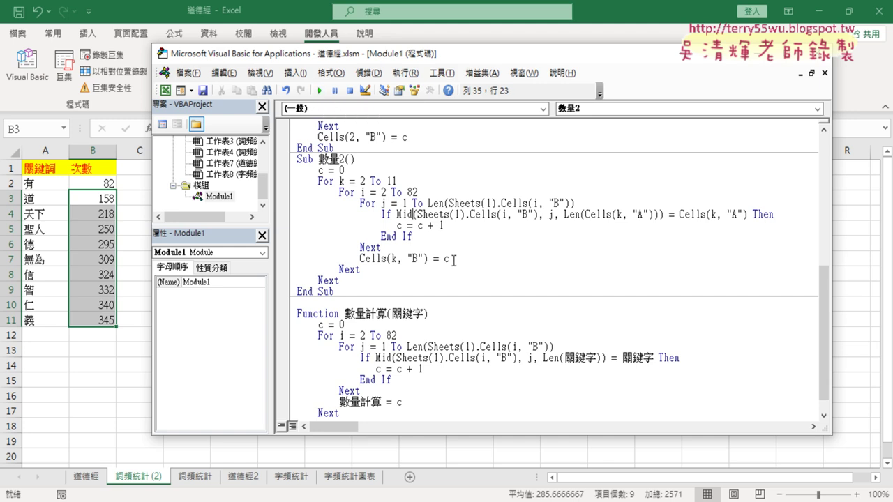
double_click(447, 259)
left_click_drag(345, 170, 319, 170)
double_click(447, 259)
left_click(323, 292)
left_click_drag(318, 181, 397, 181)
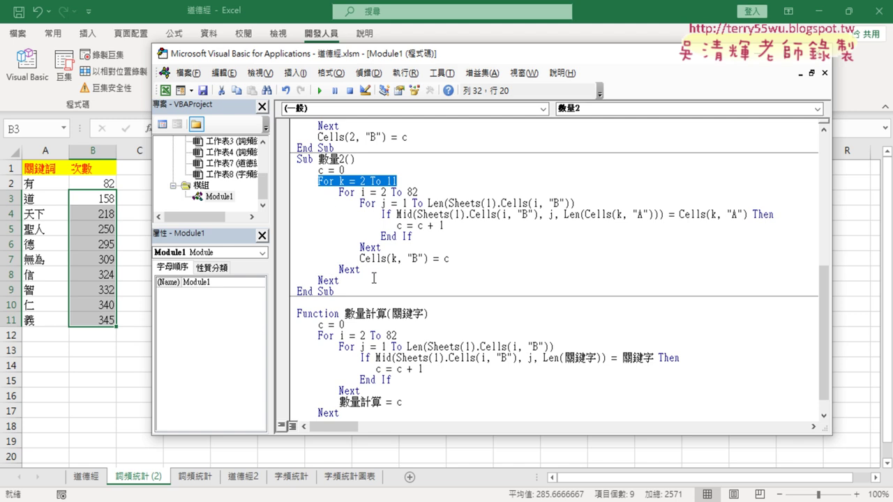
Add a c = 0 reset after the inner Next and rerun, giving separate counts from 76 down to 5.
left_click(370, 269)
key("Return")
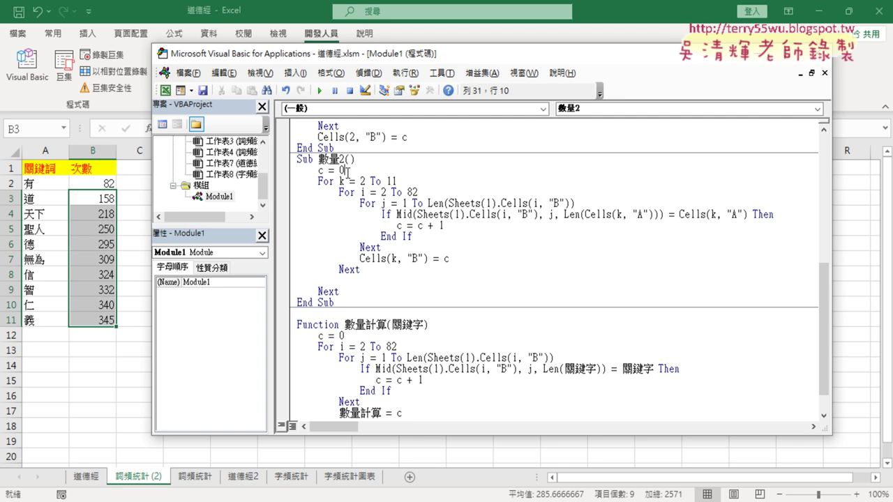
mouse_move(344, 170)
left_mouse_down()
mouse_move(319, 171)
mouse_move(344, 284)
left_mouse_up()
left_click(379, 304)
left_click_drag(365, 281, 339, 282)
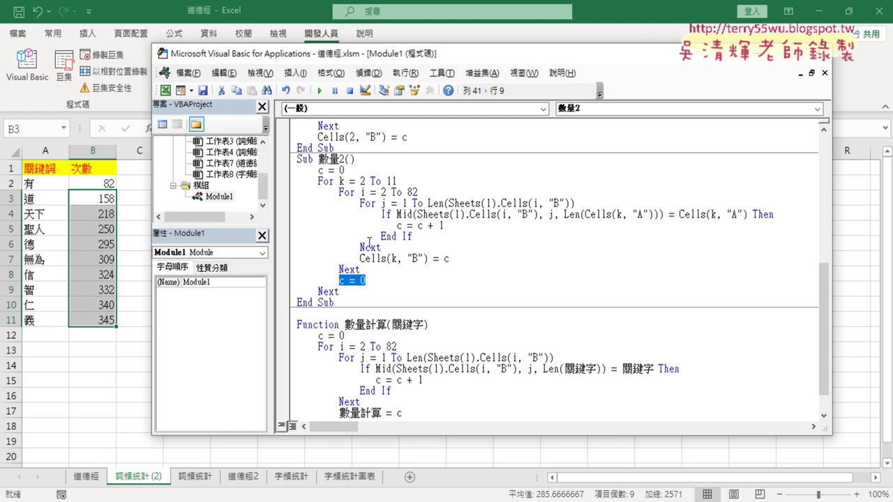
left_click(320, 91)
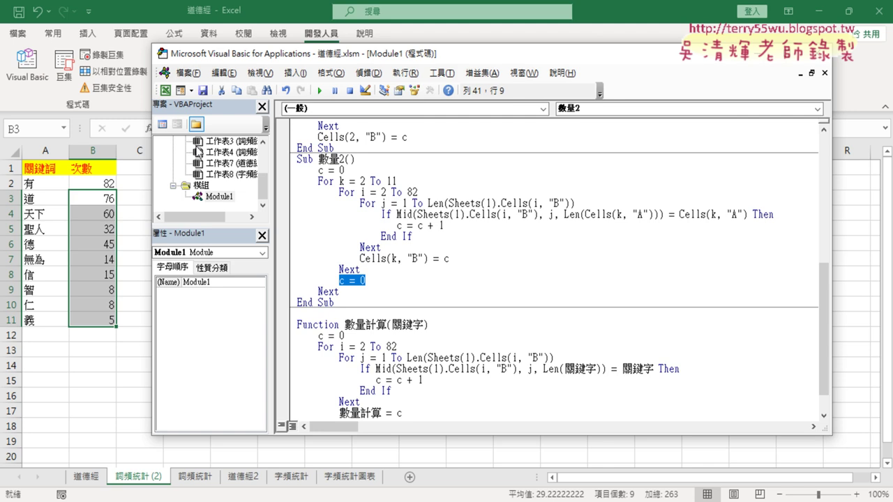
Compare the 詞頻統計 sheet with 詞頻統計 (2), finishing on 詞頻統計 (2) with counts from 82 to 5.
left_click(192, 480)
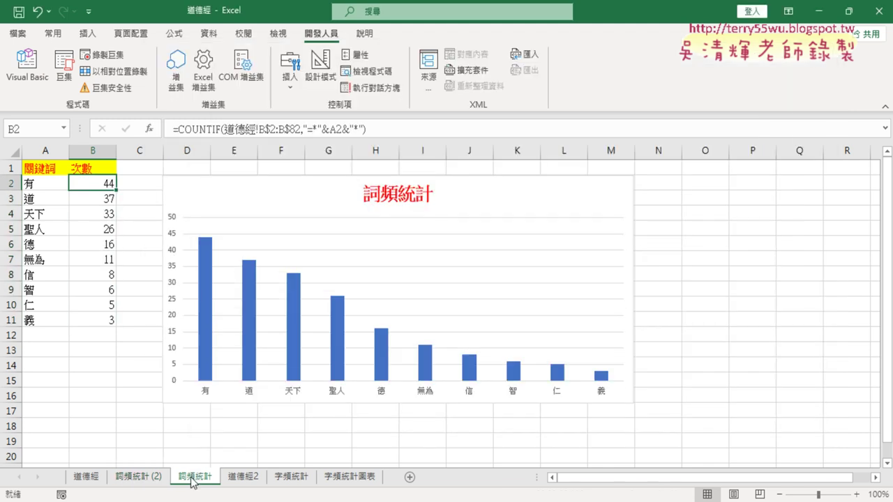
left_click(153, 477)
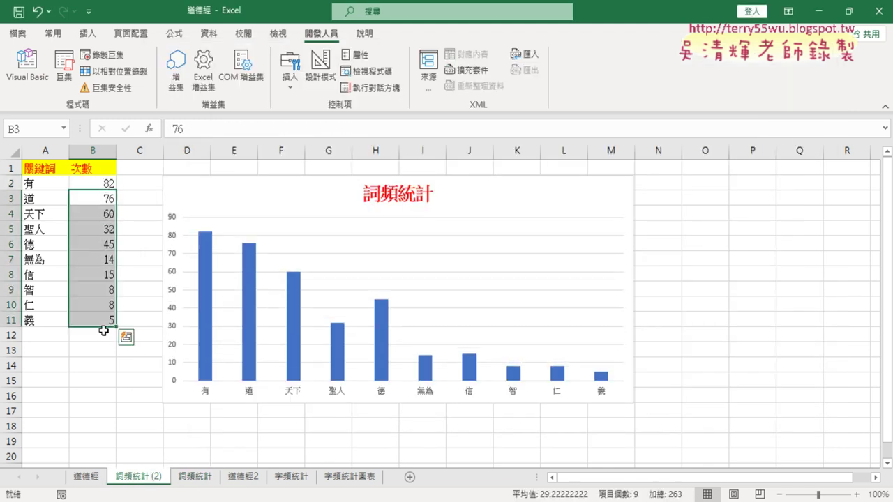
left_click(195, 478)
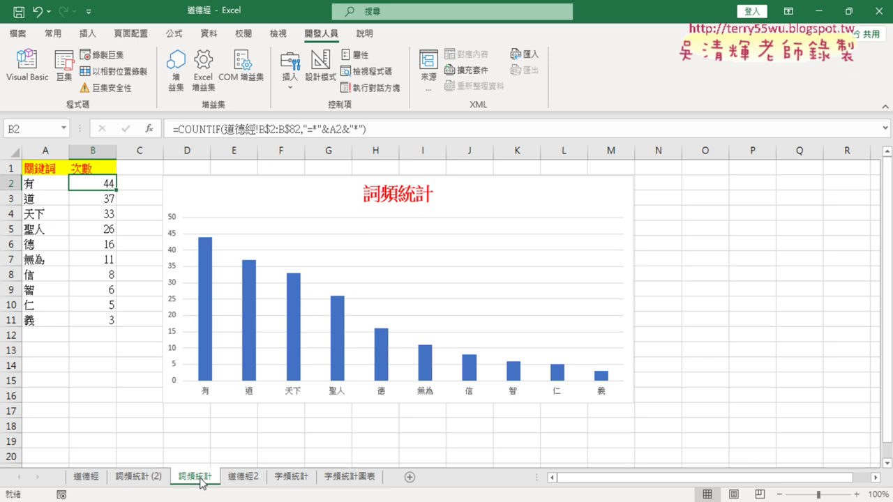
left_click(145, 479)
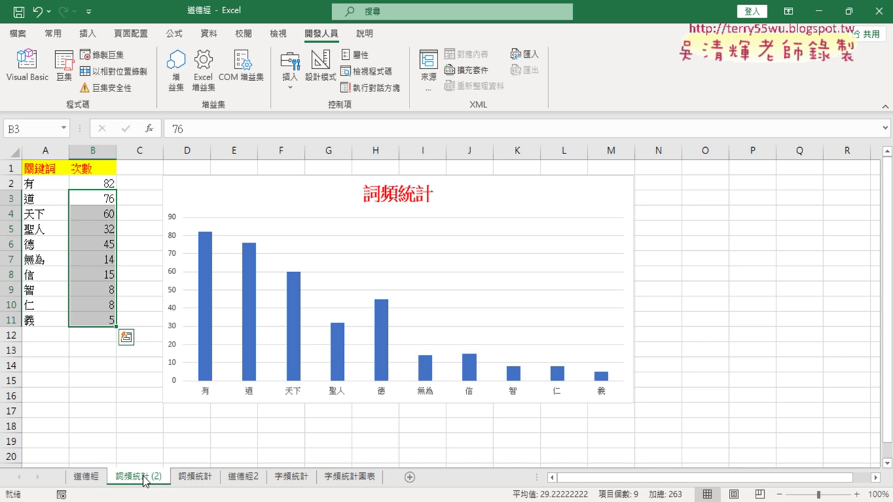
Rename the second macro to Sub 數量3() and add a blank line after its End Sub.
left_click(27, 66)
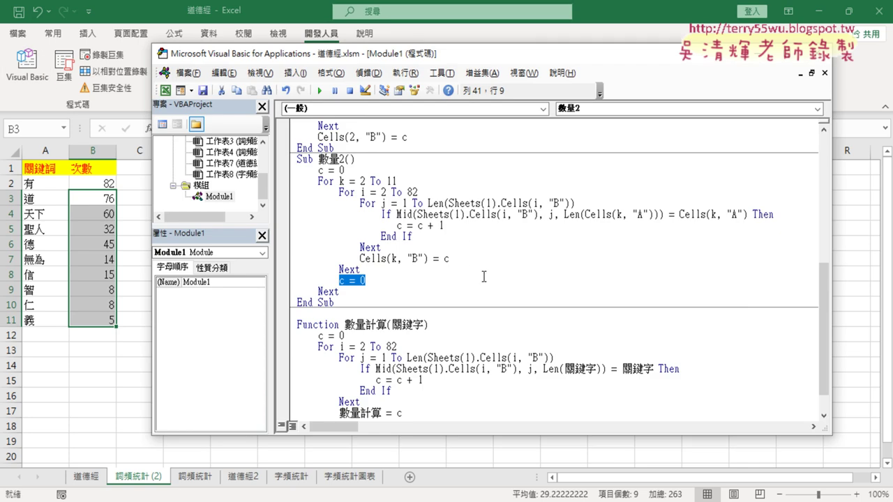
scroll(491, 286, "up", 2)
scroll(419, 287, "up", 1)
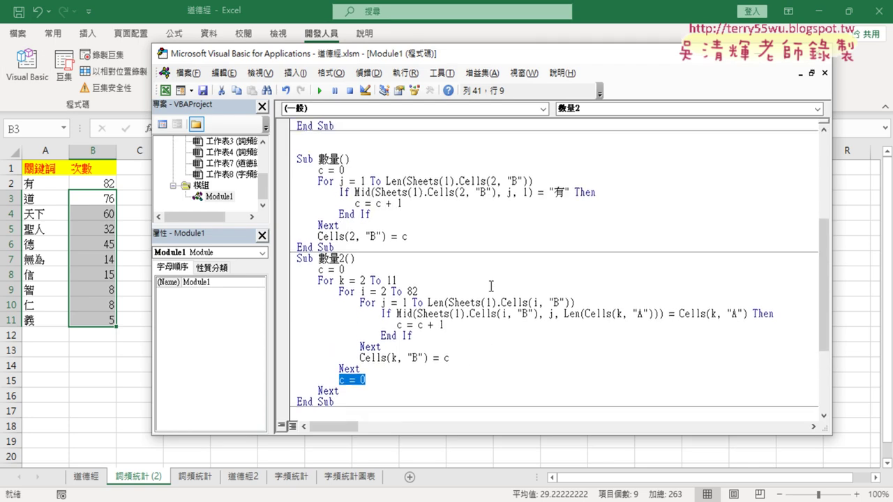
scroll(349, 289, "down", 1)
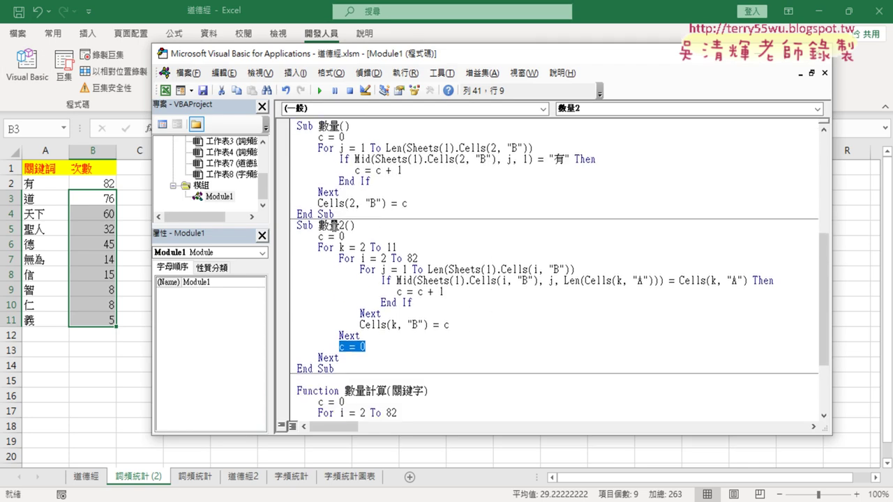
left_click_drag(339, 225, 346, 225)
type("3")
left_click(344, 215)
key("Return")
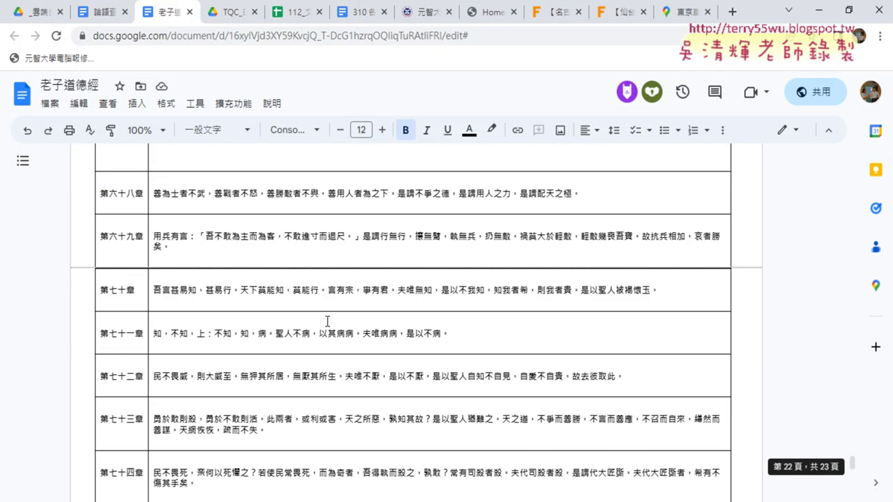
Scroll the Google Docs notes back to the Sub 數量2 code and select it.
scroll(327, 321, "up", 5)
scroll(327, 320, "up", 5)
scroll(327, 321, "up", 5)
scroll(327, 321, "up", 5)
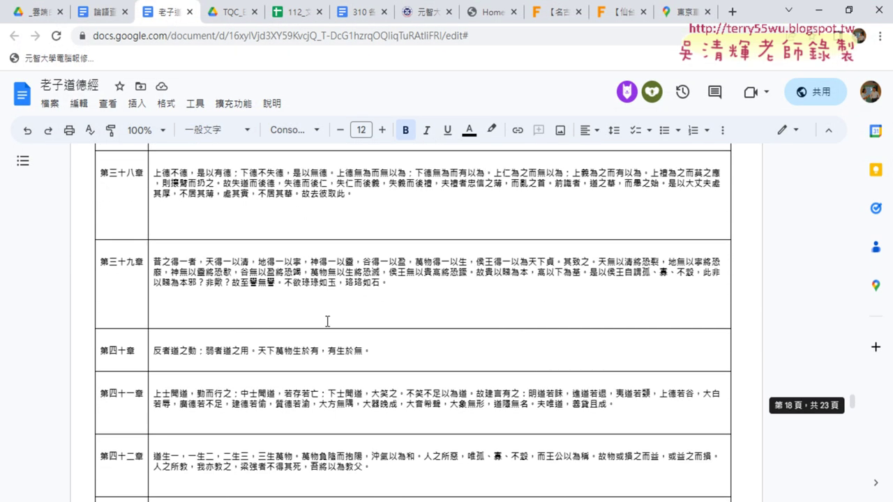
scroll(327, 321, "up", 5)
scroll(327, 321, "up", 5)
scroll(327, 321, "up", 5)
scroll(327, 320, "up", 5)
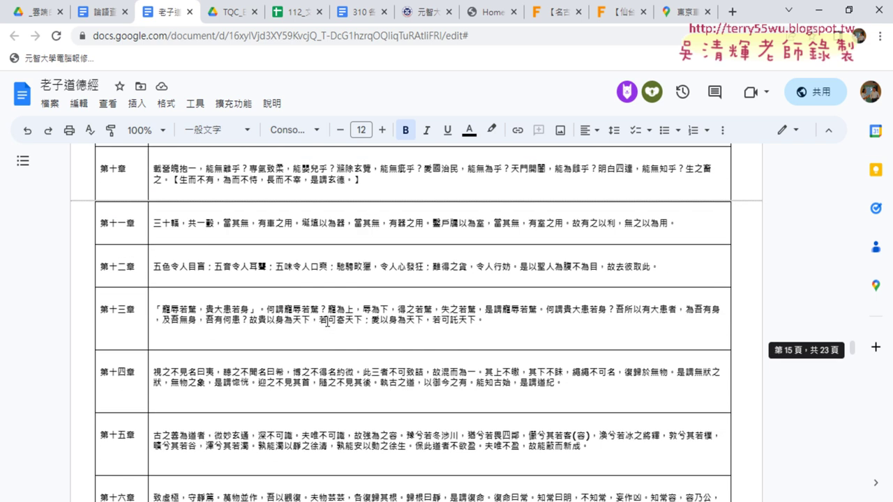
scroll(327, 321, "up", 5)
scroll(327, 321, "up", 5)
scroll(327, 321, "up", 5)
scroll(327, 320, "up", 2)
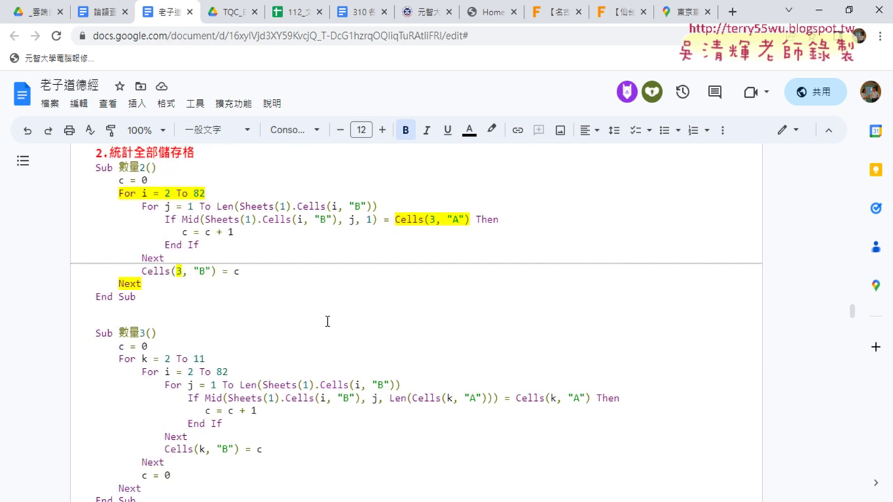
scroll(169, 245, "up", 2)
scroll(170, 245, "up", 2)
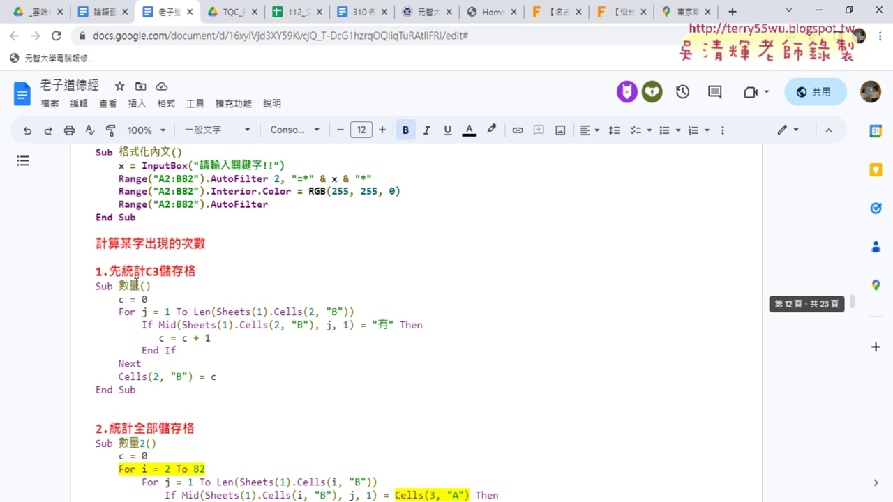
scroll(188, 332, "down", 1)
scroll(188, 331, "down", 2)
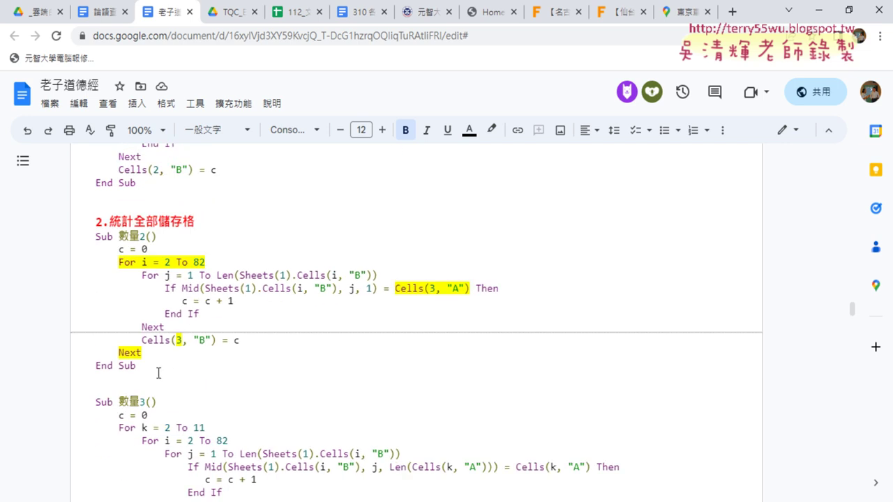
left_click_drag(159, 373, 91, 237)
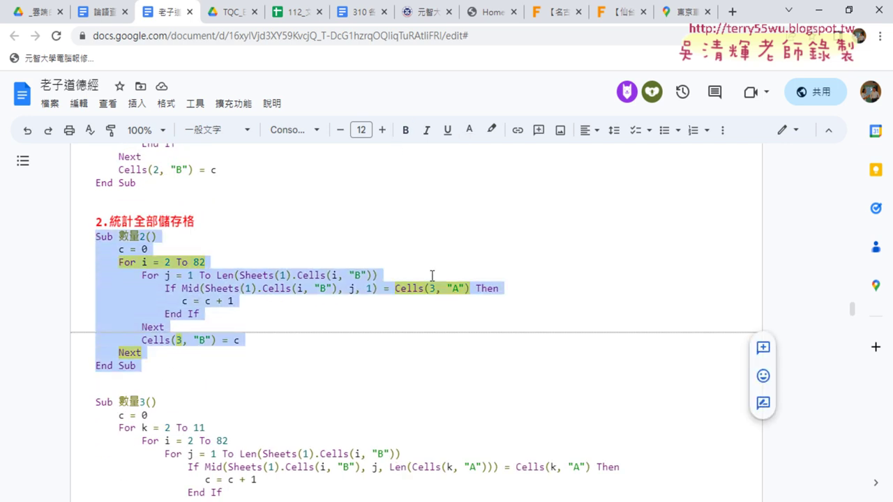
Minimize Chrome and delete the counts in B2:B11 of 詞頻統計 (2), leaving B2 selected.
left_click(818, 11)
scroll(435, 304, "down", 3)
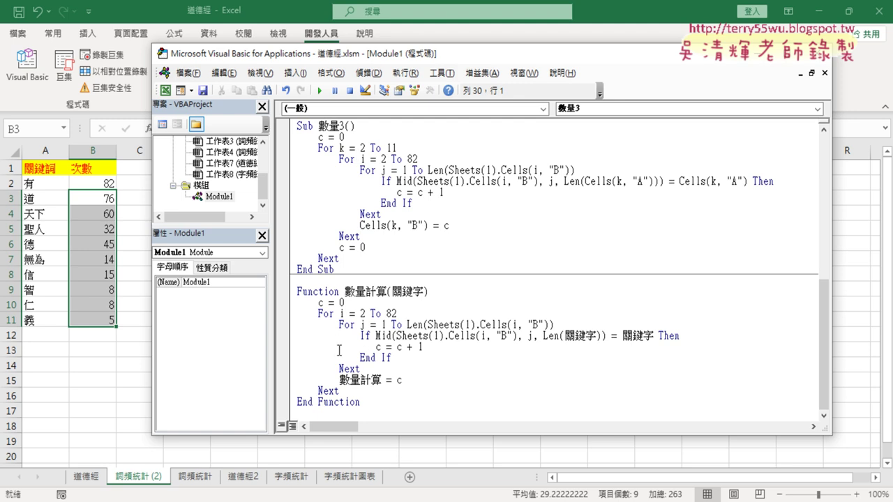
left_click_drag(99, 179, 110, 313)
key("Delete")
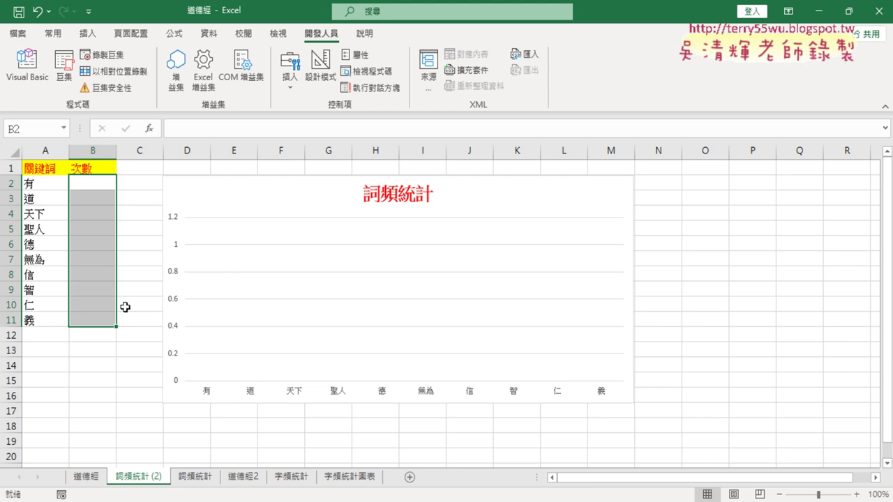
left_click(98, 185)
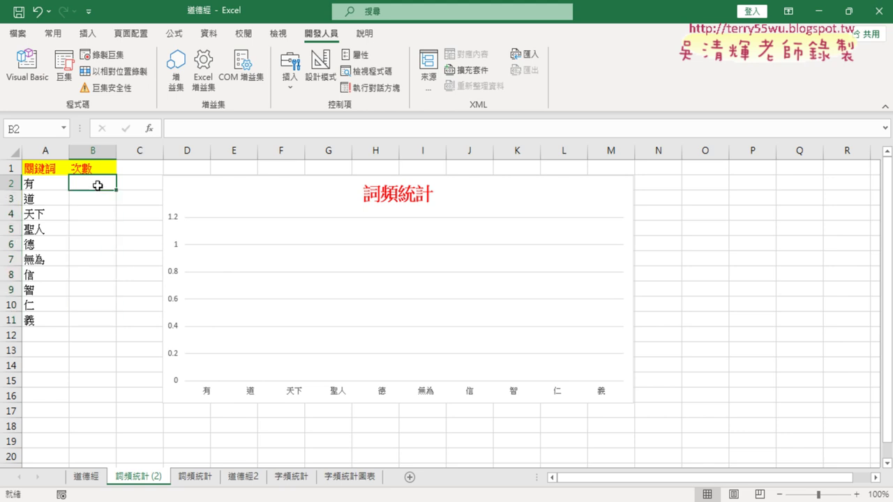
Enter =數量計算(A2) in B2 from the 使用者定義 category, returning 82.
left_click(154, 132)
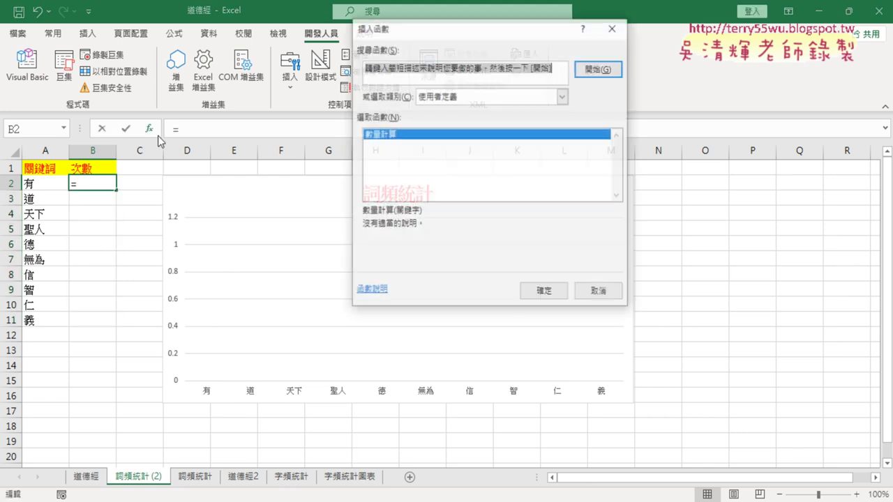
left_click(477, 98)
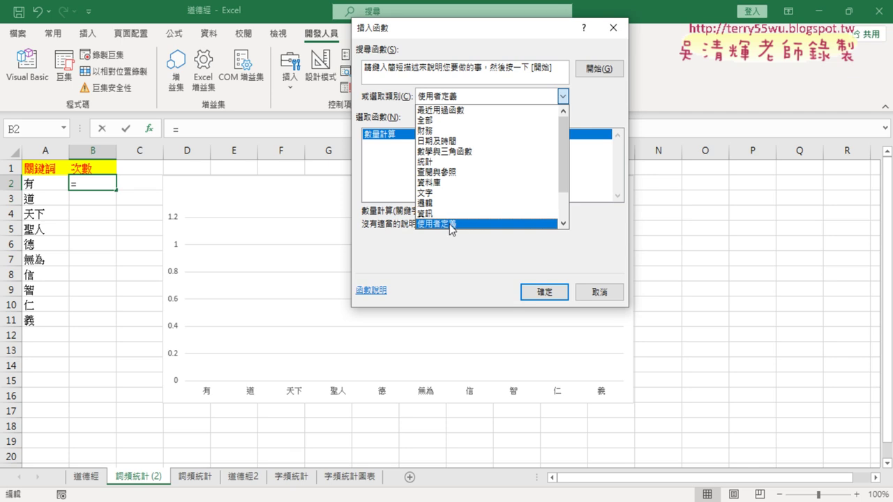
left_click(450, 225)
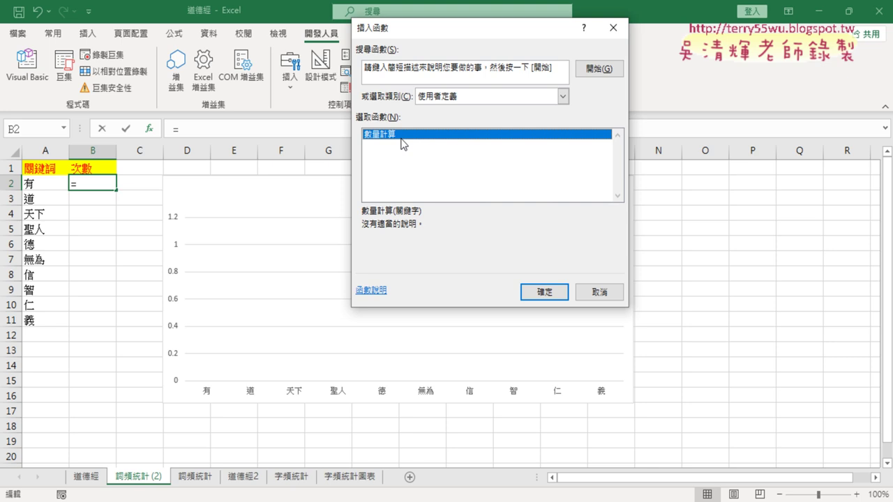
left_click(548, 296)
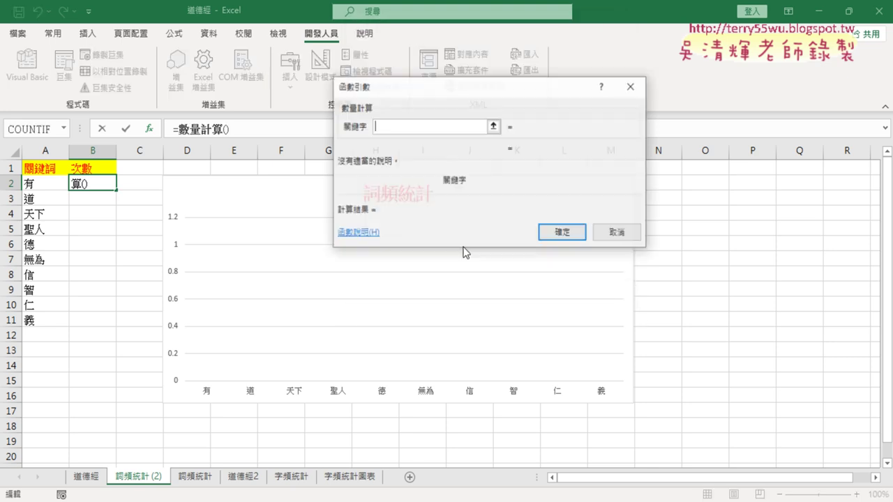
left_click(41, 184)
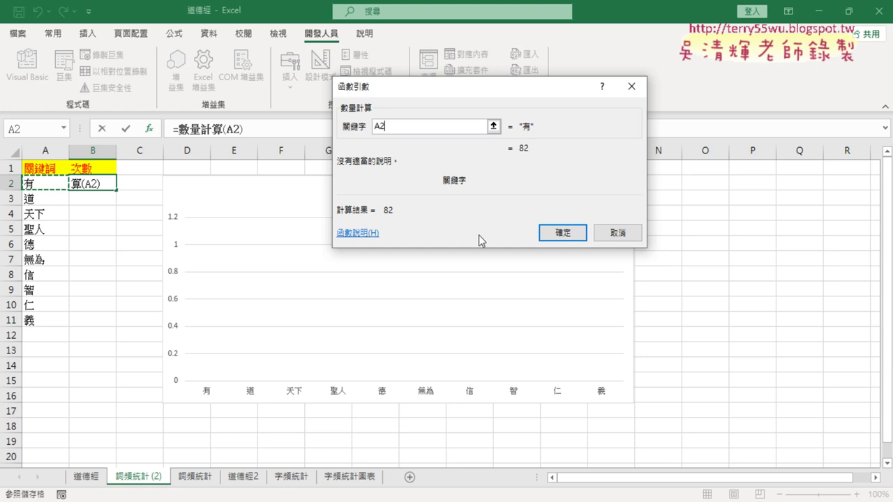
left_click(565, 234)
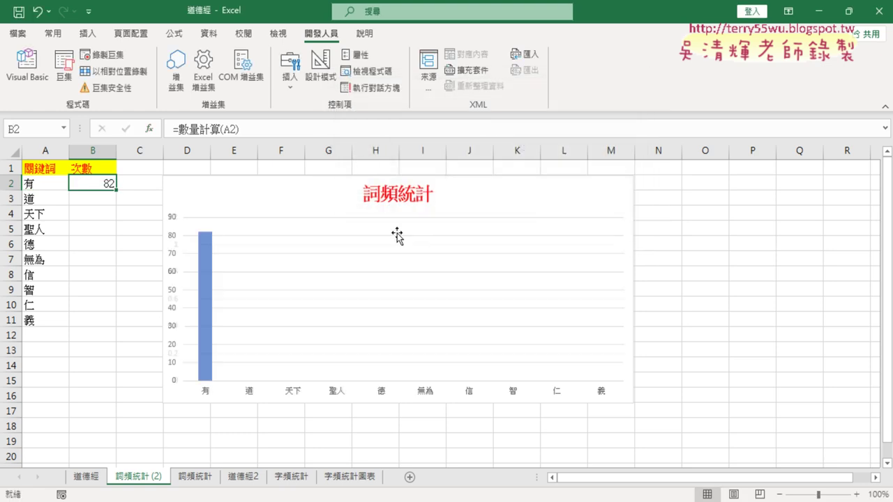
Fill the =數量計算 formula down to B11 and open the Visual Basic editor.
double_click(117, 192)
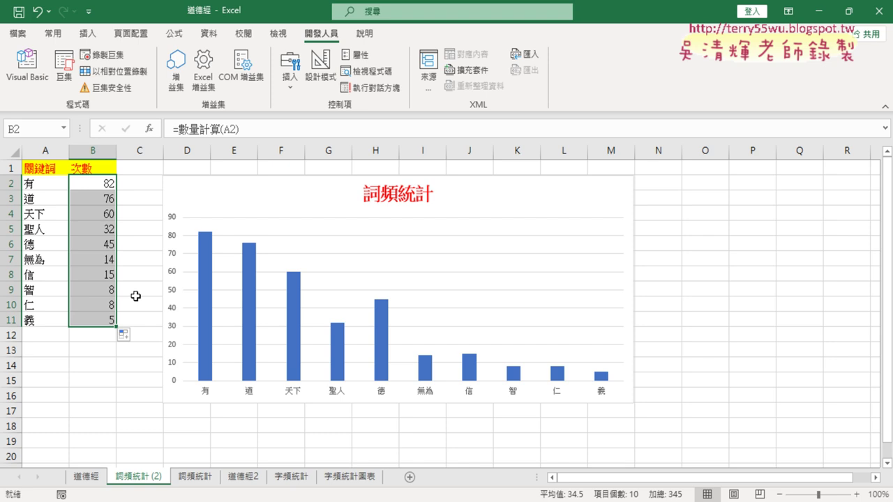
left_click(41, 81)
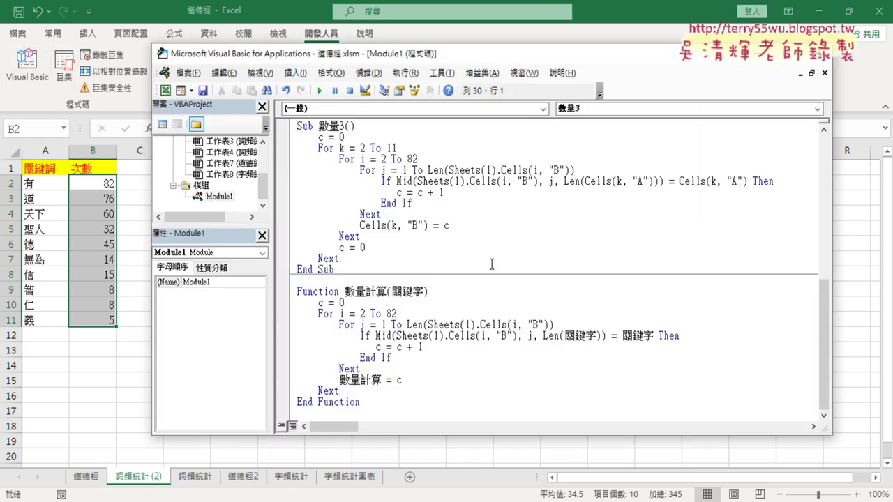
Copy the Sub 數量2() code from the Google Docs notes.
left_click_drag(296, 290, 340, 290)
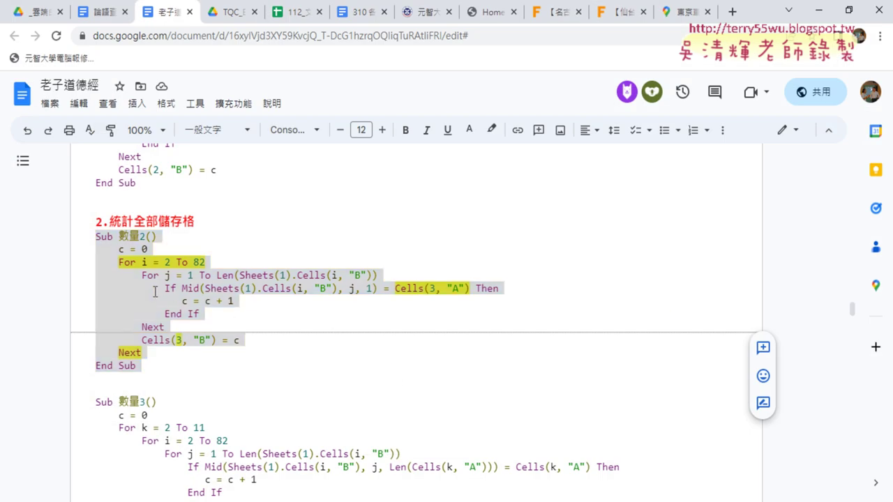
right_click(157, 293)
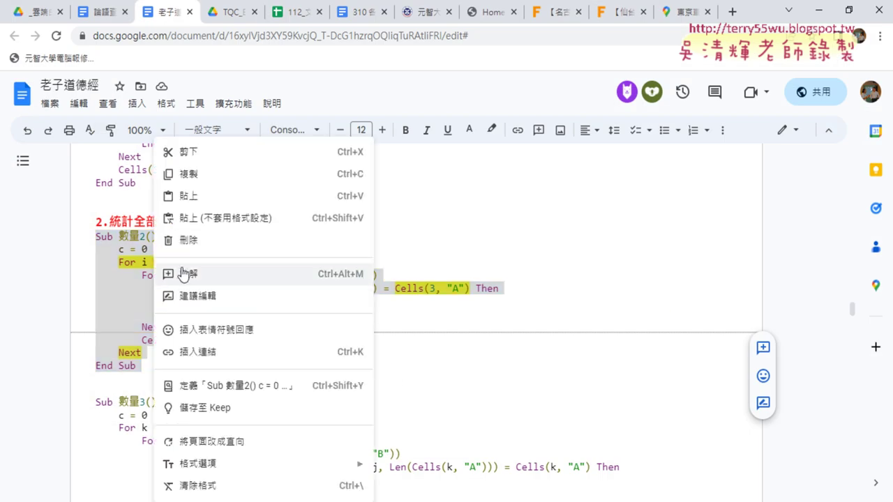
left_click(217, 174)
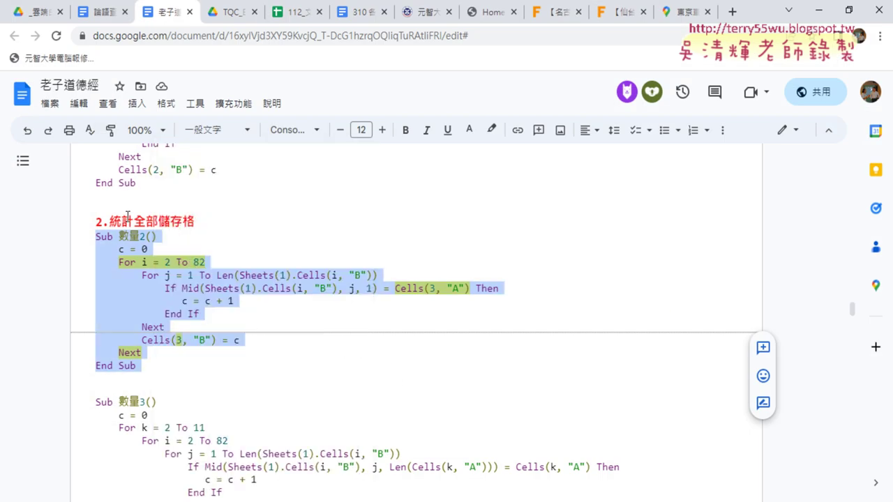
Paste Sub 數量2() above Function 數量計算 in Module1, select the function, and return to the notes.
left_click(817, 13)
left_click(349, 279)
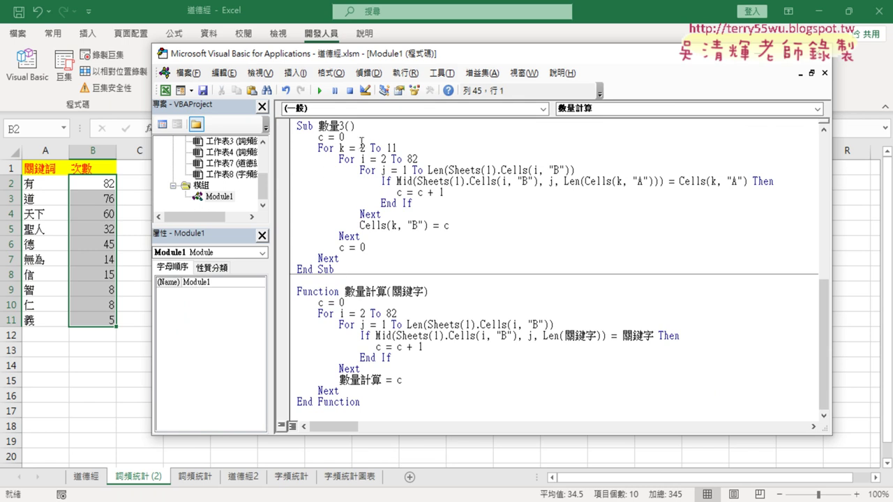
key("ctrl+v")
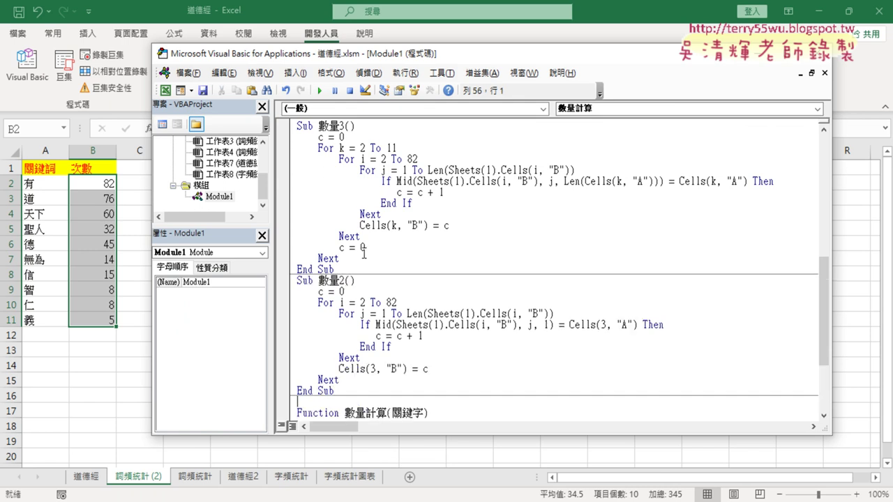
scroll(364, 254, "down", 3)
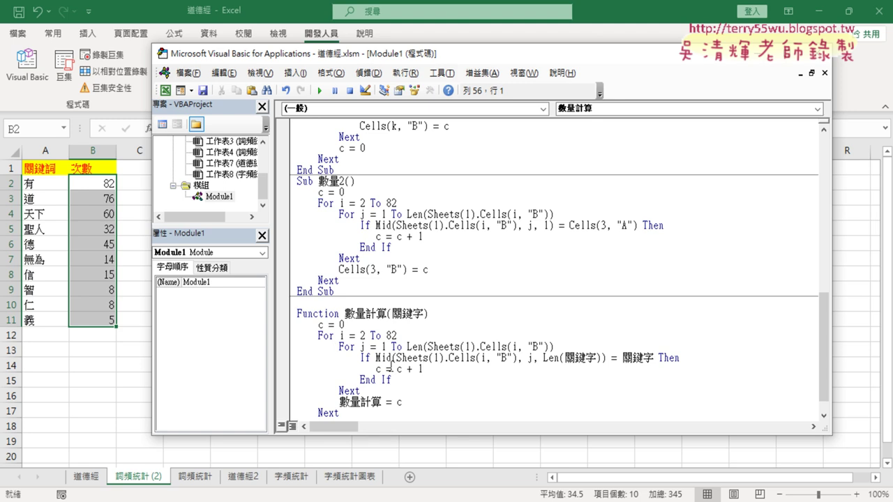
scroll(390, 363, "down", 1)
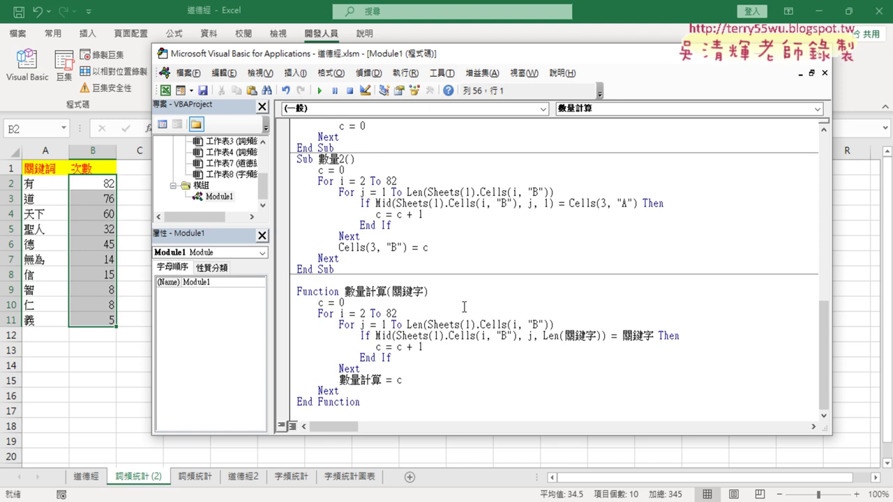
left_click_drag(380, 406, 299, 280)
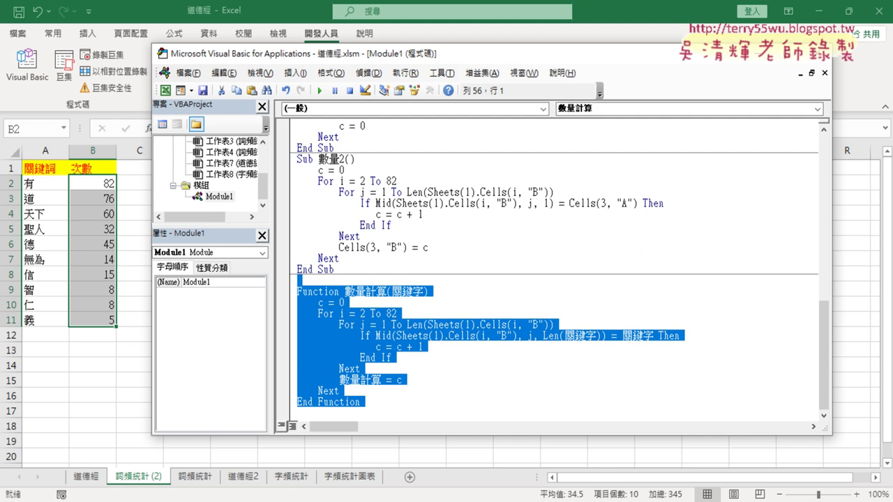
key("alt+Tab")
scroll(331, 411, "down", 2)
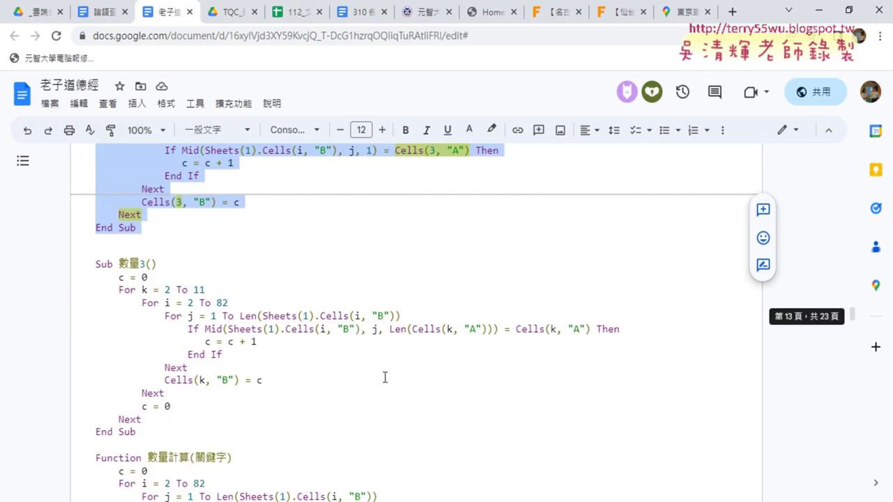
Highlight the For k = 2 To 11 line and the outer Next in yellow.
scroll(382, 376, "up", 1)
left_click(438, 377)
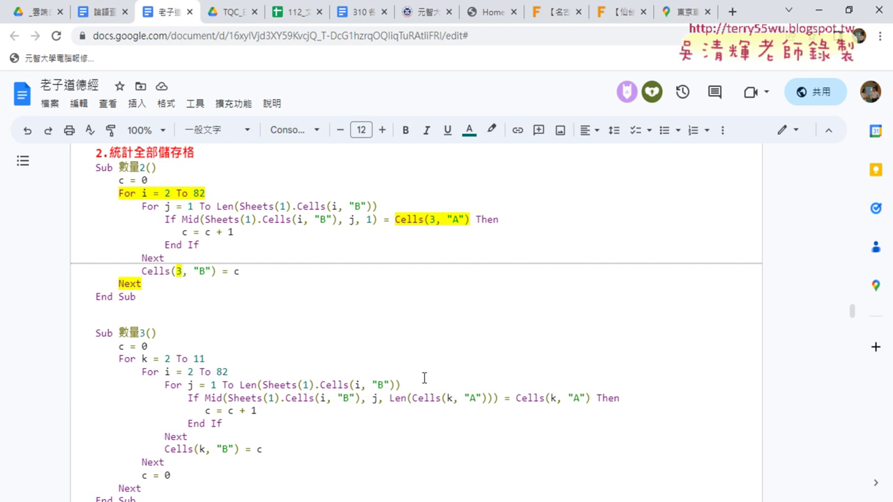
left_click_drag(205, 358, 119, 359)
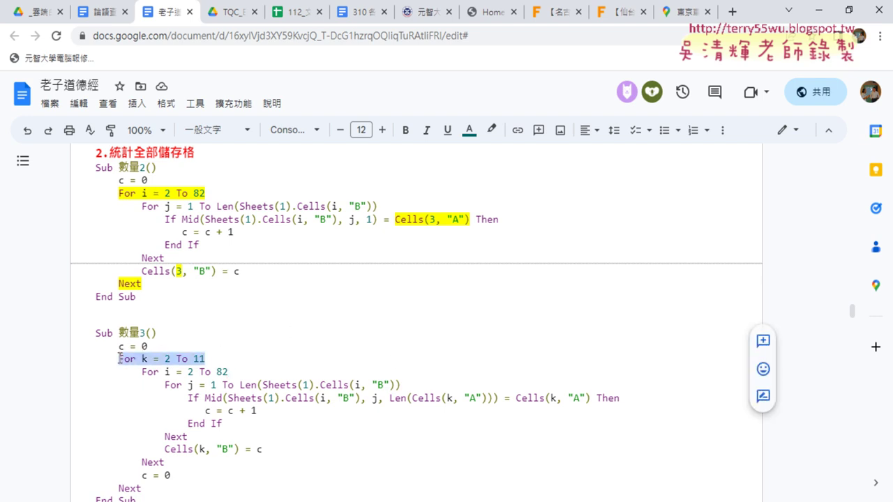
left_click(492, 129)
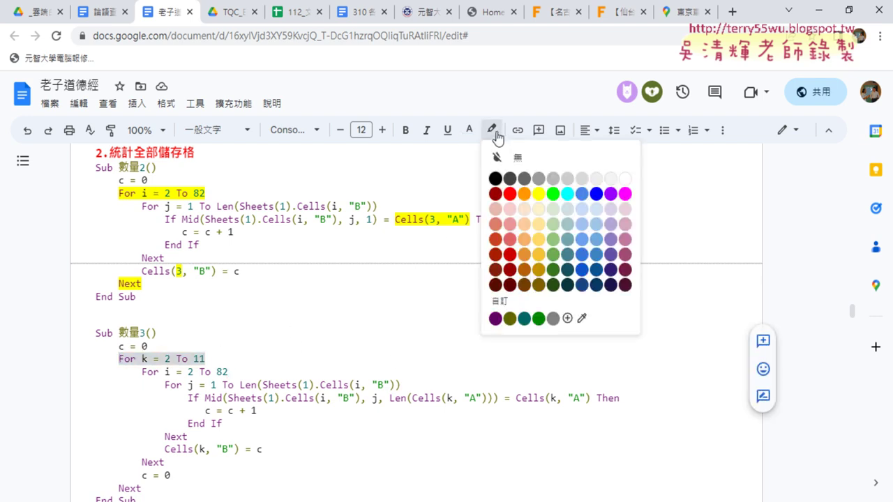
left_click(539, 196)
scroll(313, 318, "down", 1)
left_click_drag(149, 419, 120, 418)
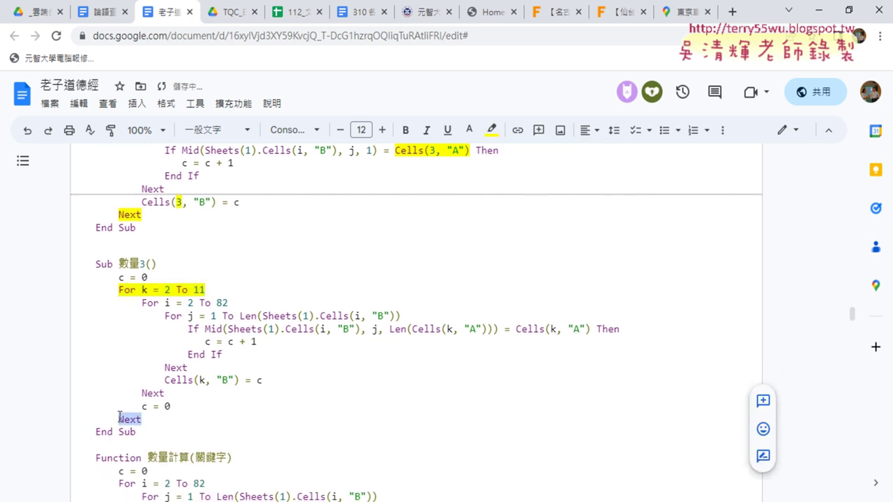
left_click(491, 130)
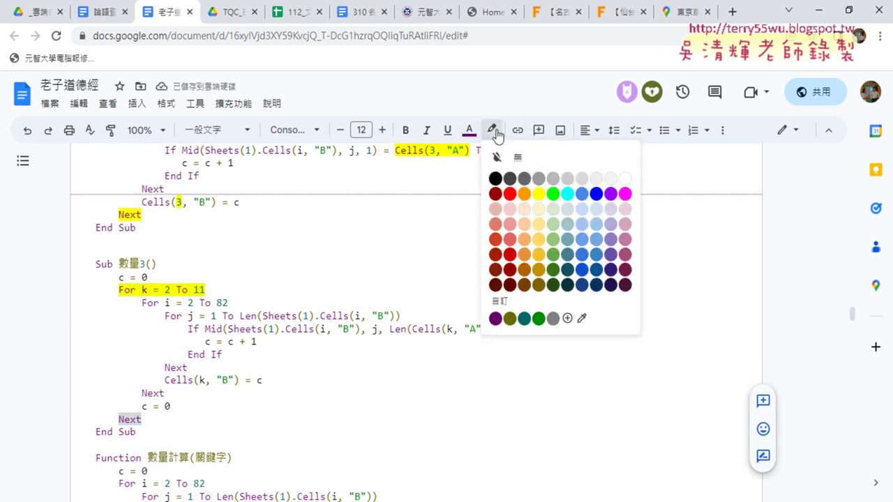
left_click(539, 196)
Highlight the k in each Cells(k, "A") and Cells(k, "B") reference in yellow.
double_click(449, 328)
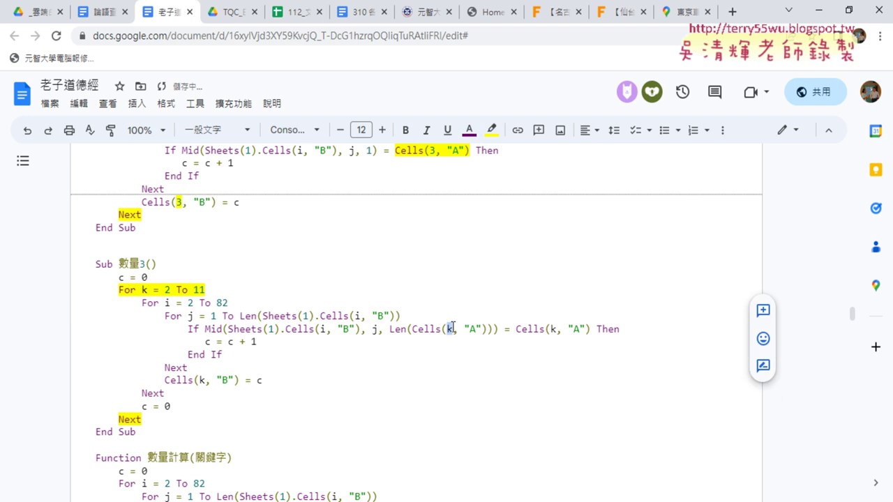
left_click(491, 129)
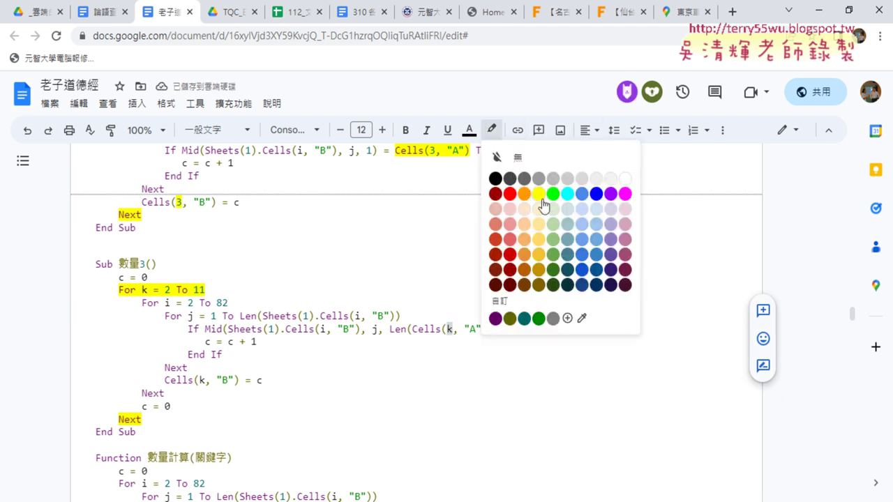
left_click(539, 195)
double_click(552, 329)
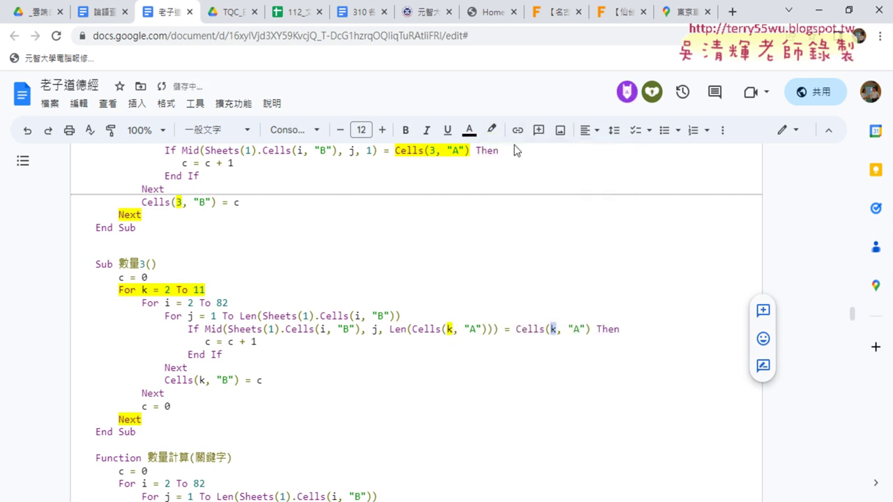
left_click(492, 129)
left_click(539, 196)
double_click(201, 380)
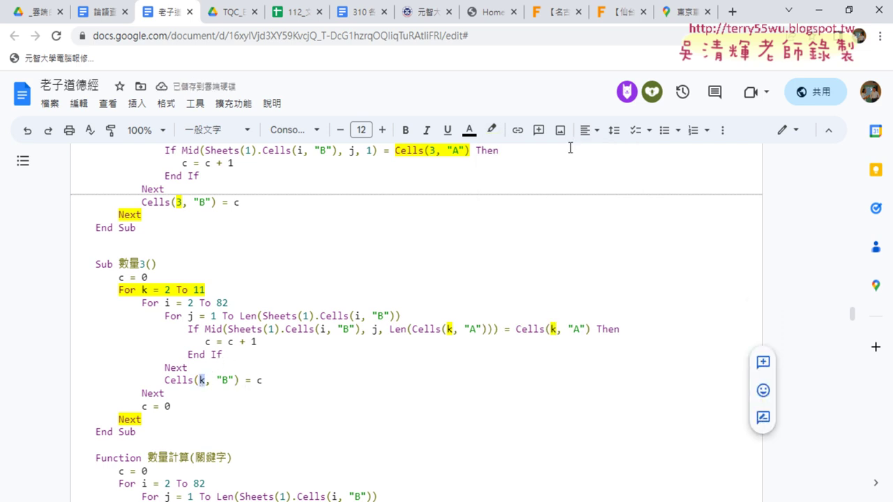
left_click(492, 129)
left_click(540, 196)
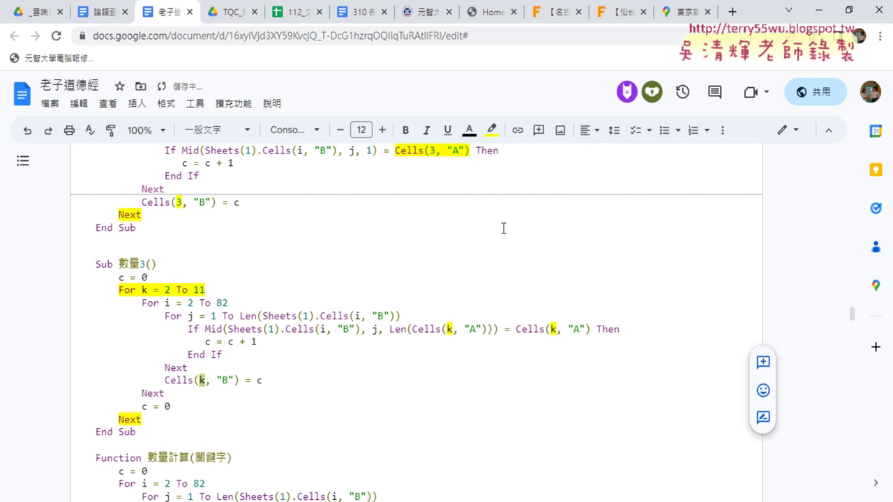
Highlight the c = 0 reset line in Sub 數量3().
left_click(143, 406)
left_click_drag(143, 406, 171, 407)
left_click(491, 131)
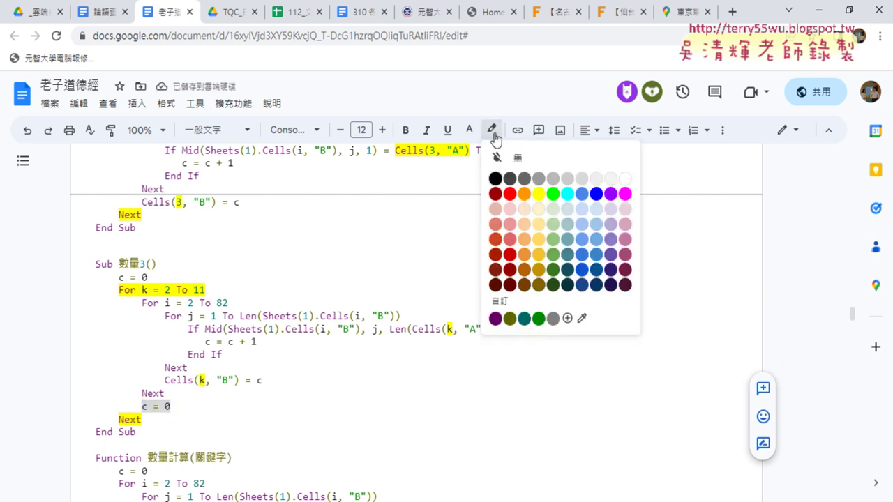
left_click(539, 193)
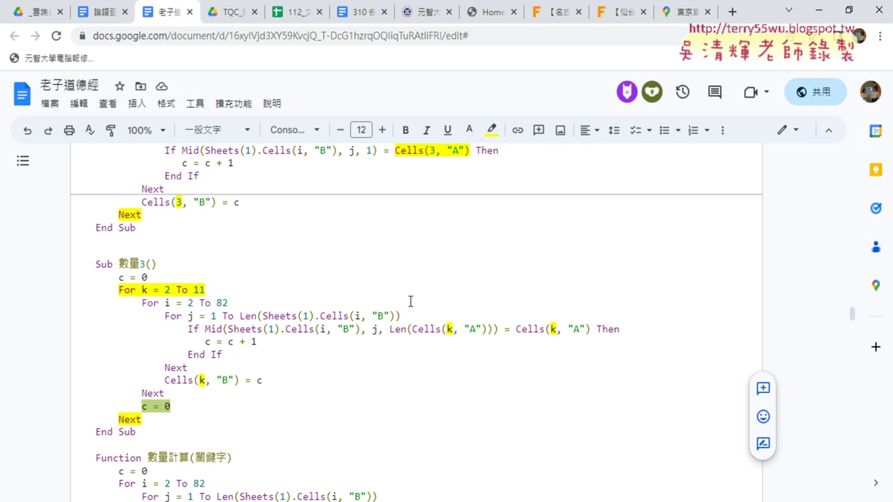
mouse_move(851, 315)
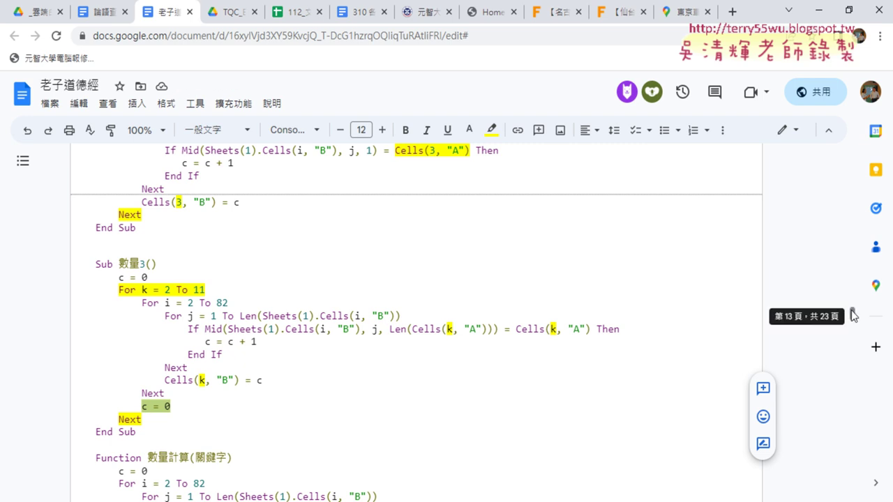